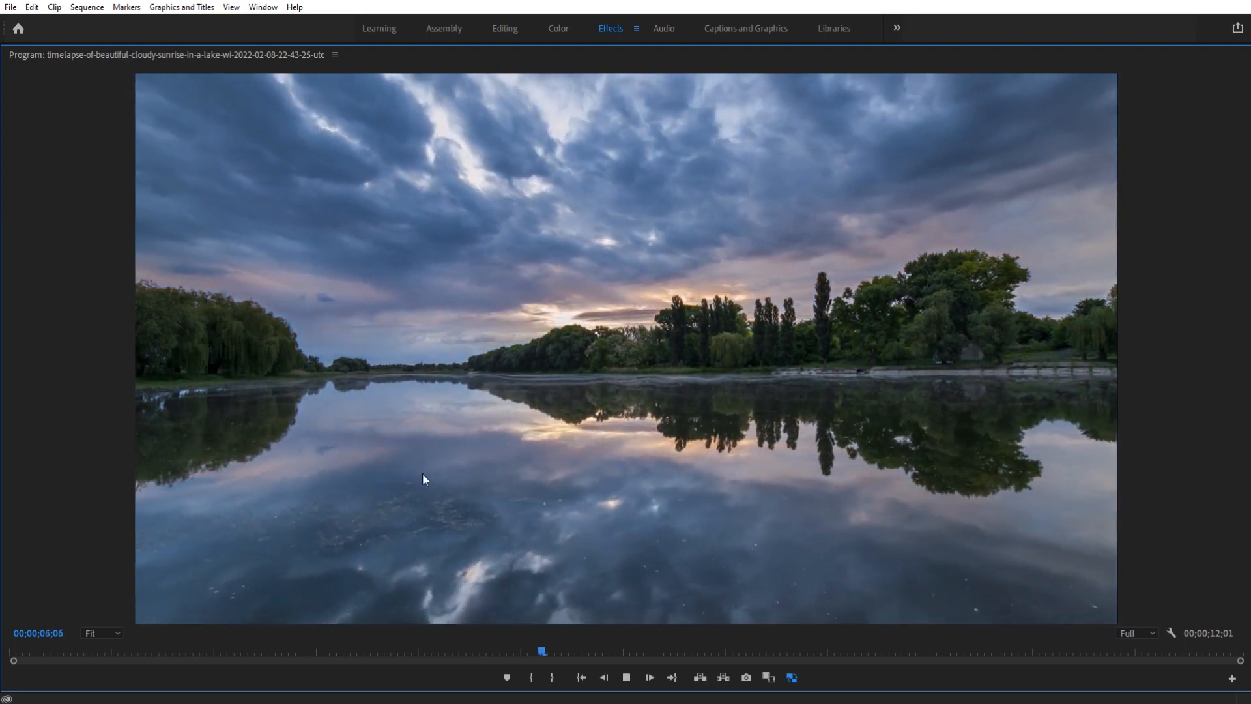
Step: Stop the enlarged preview and remove the existing Turbulent Displace effect from the lake timelapse clip
{"action": "key", "text": "grave"}
{"action": "key", "text": "space"}
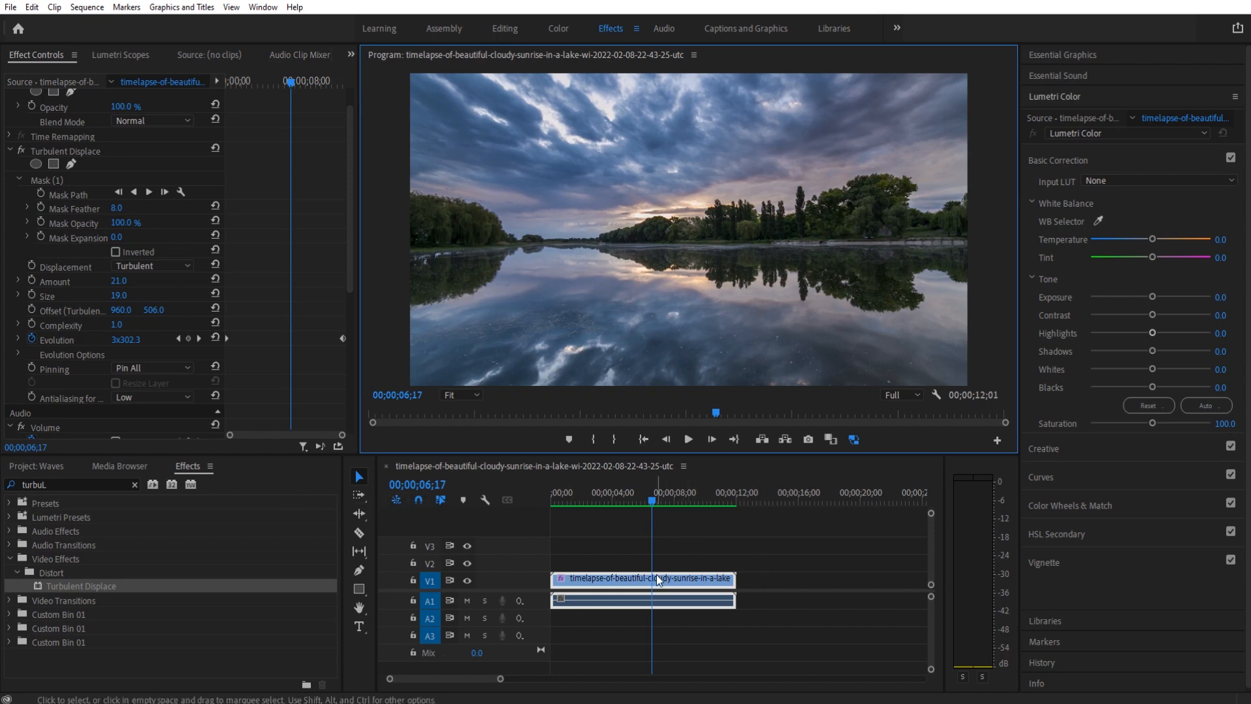
{"action": "left_click", "coordinate": [87, 150]}
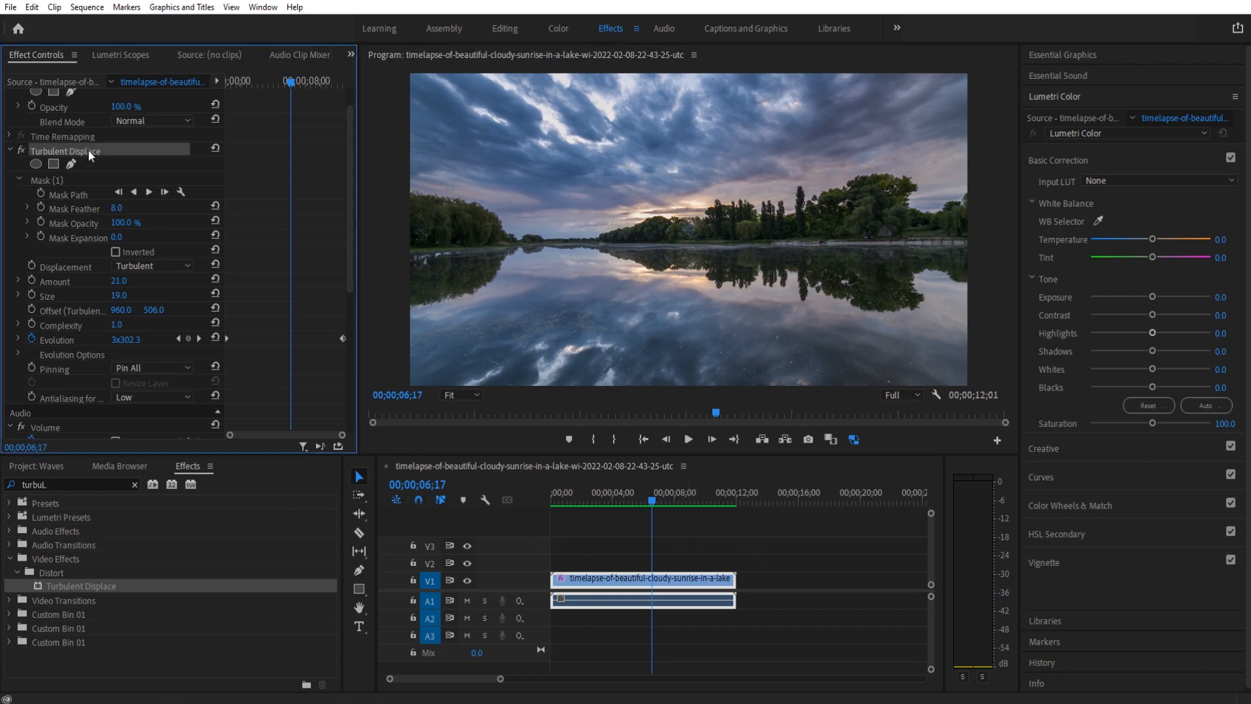
{"action": "key", "text": "Delete"}
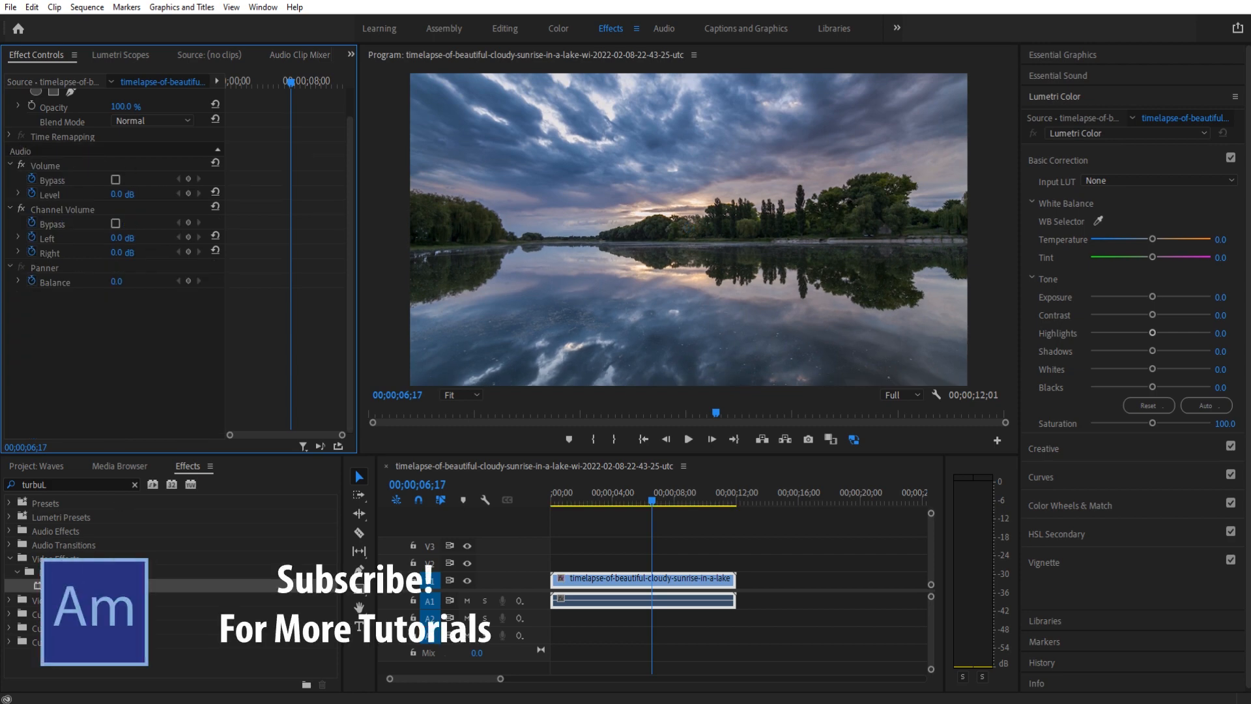
Step: Apply the Turbulent Displace effect from the Distort video effects to the lake timelapse clip on V1
{"action": "left_click", "coordinate": [72, 561]}
{"action": "left_click", "coordinate": [71, 573]}
{"action": "left_click", "coordinate": [78, 586]}
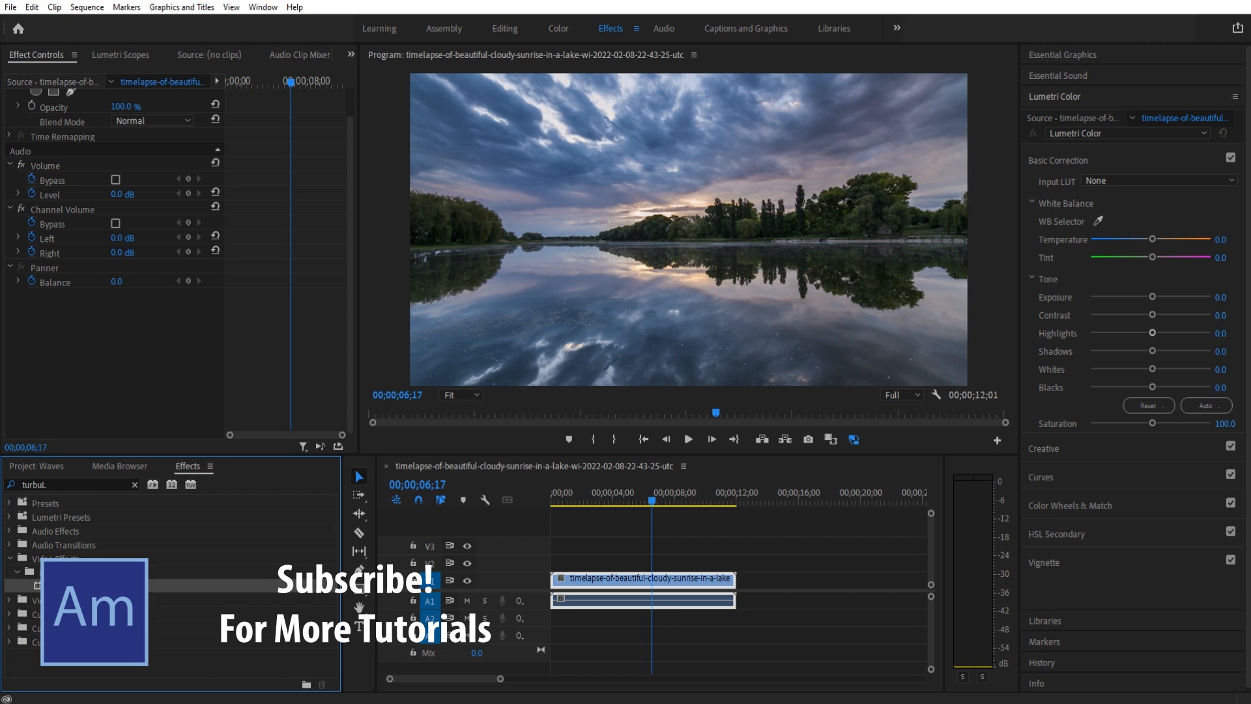
{"action": "left_click_drag", "start_coordinate": [85, 586], "coordinate": [679, 585]}
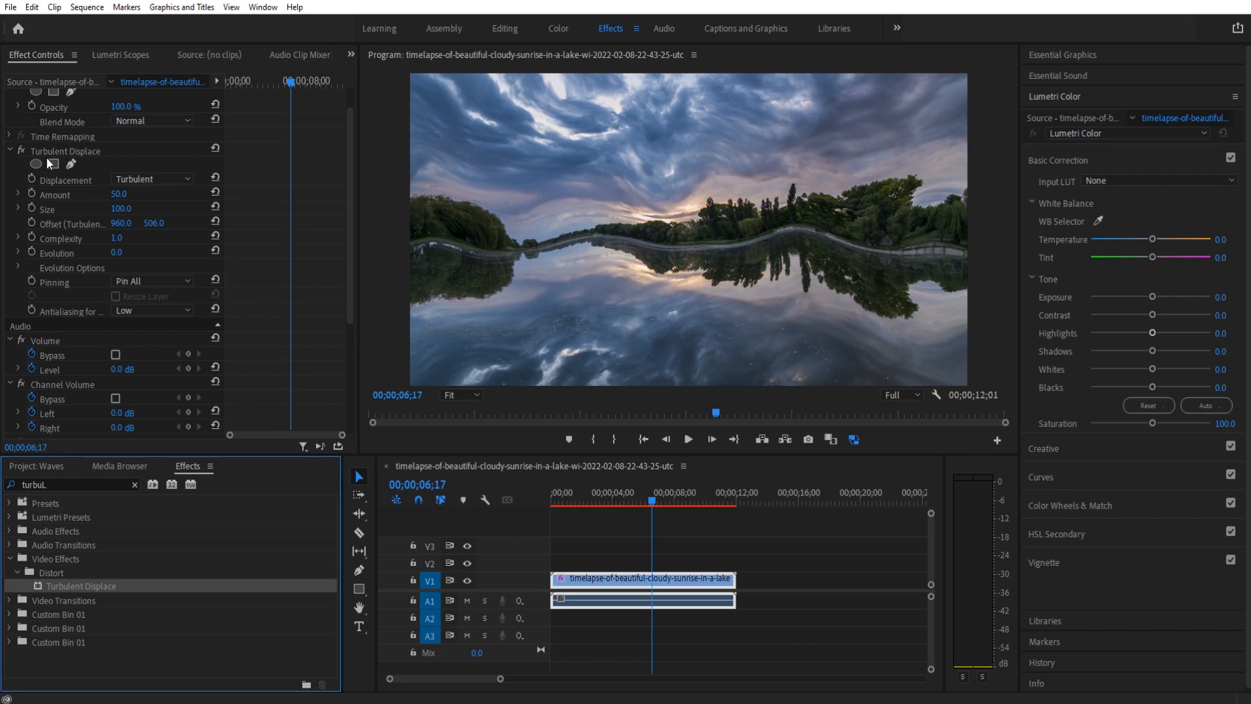
Step: Turn off Turbulent Displace and start a freehand mask for it, tracing the shoreline across the full frame width
{"action": "left_click", "coordinate": [21, 150]}
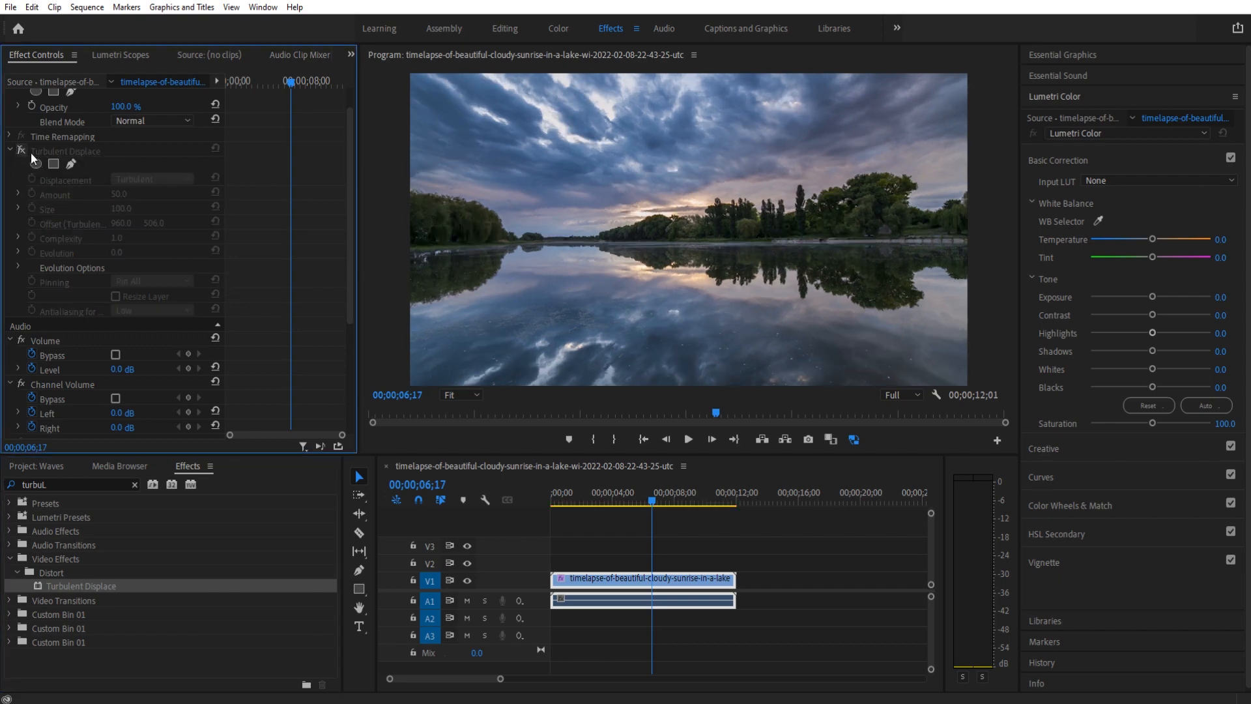
{"action": "left_click", "coordinate": [54, 163]}
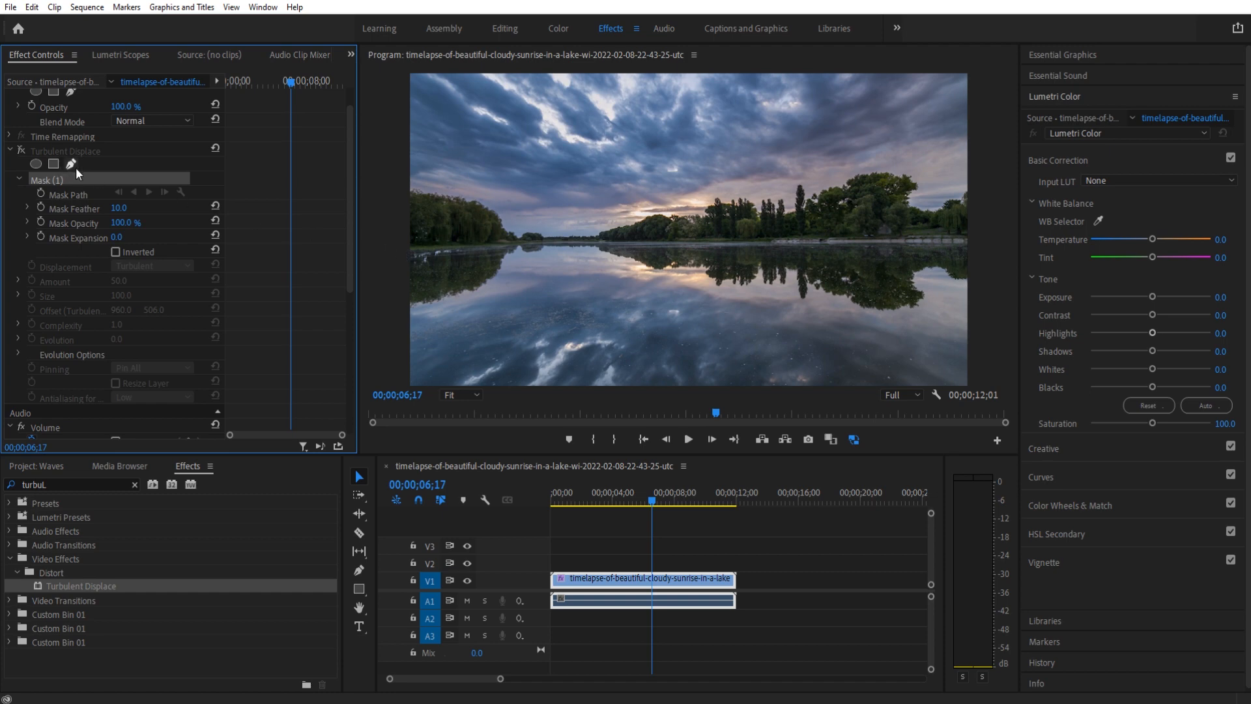
{"action": "left_click", "coordinate": [393, 249]}
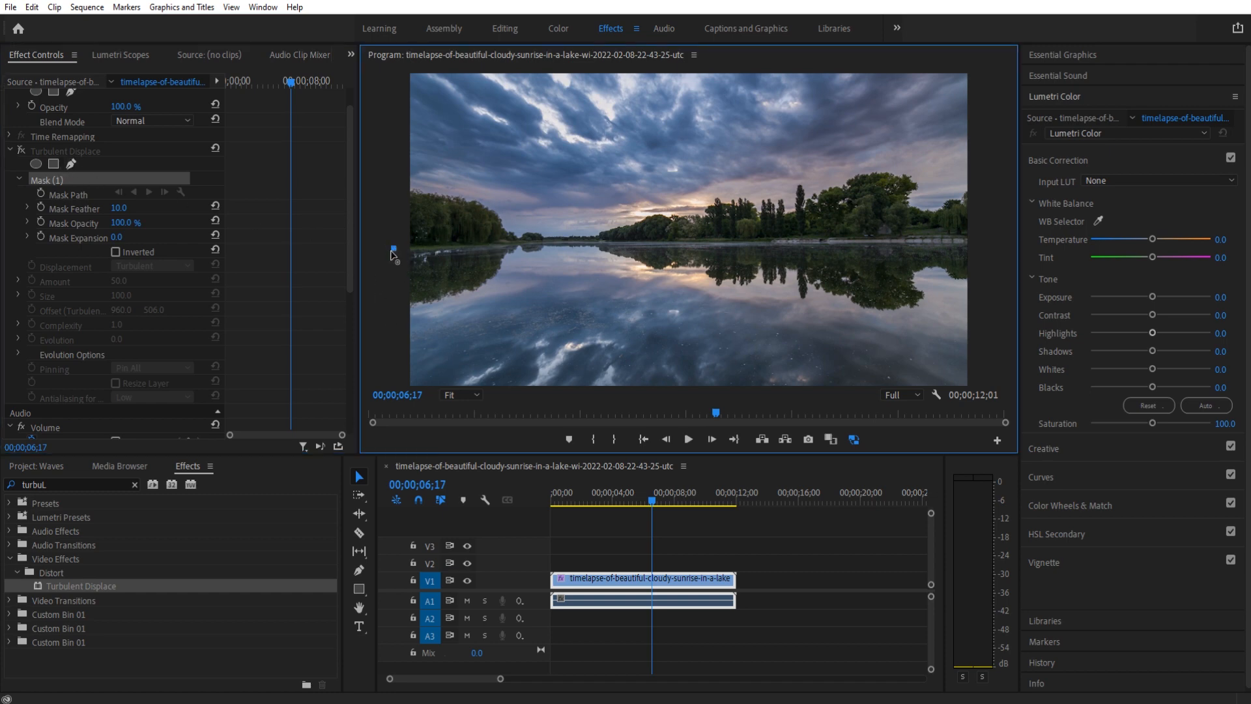
{"action": "left_click_drag", "start_coordinate": [393, 249], "coordinate": [400, 262]}
{"action": "left_click", "coordinate": [534, 244]}
{"action": "left_click", "coordinate": [598, 242]}
{"action": "left_click", "coordinate": [781, 245]}
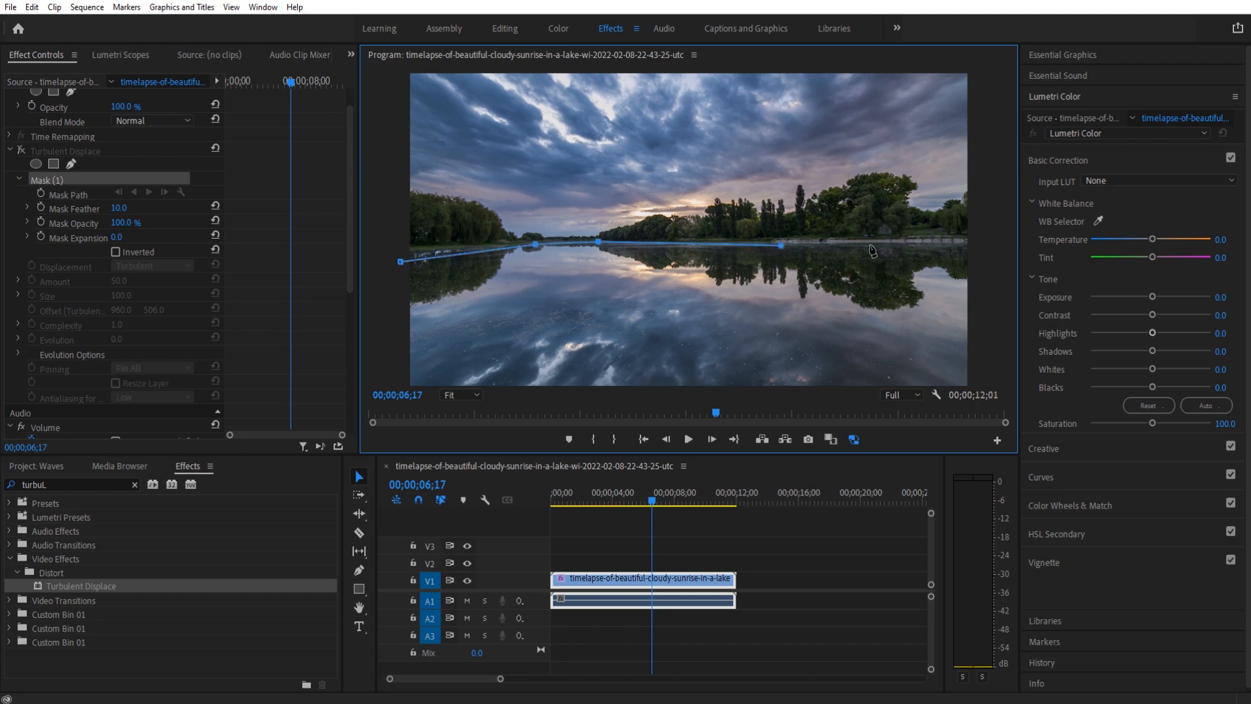
{"action": "left_click", "coordinate": [953, 248]}
{"action": "left_click", "coordinate": [990, 258]}
Step: View the frame at 25% and close the mask around the lake water, going outside the frame's edges
{"action": "left_click", "coordinate": [463, 394]}
{"action": "left_click", "coordinate": [467, 439]}
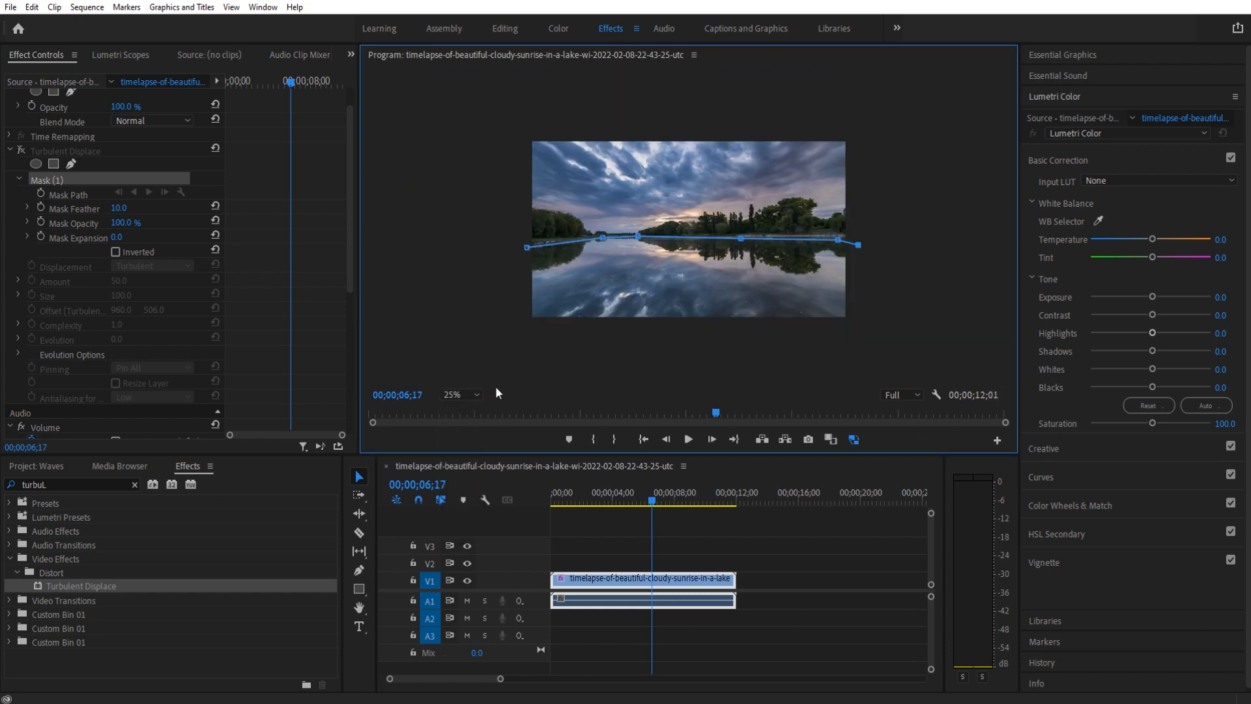
{"action": "left_click", "coordinate": [871, 263]}
{"action": "left_click", "coordinate": [867, 316]}
{"action": "left_click", "coordinate": [854, 341]}
{"action": "left_click_drag", "start_coordinate": [742, 353], "coordinate": [725, 351]}
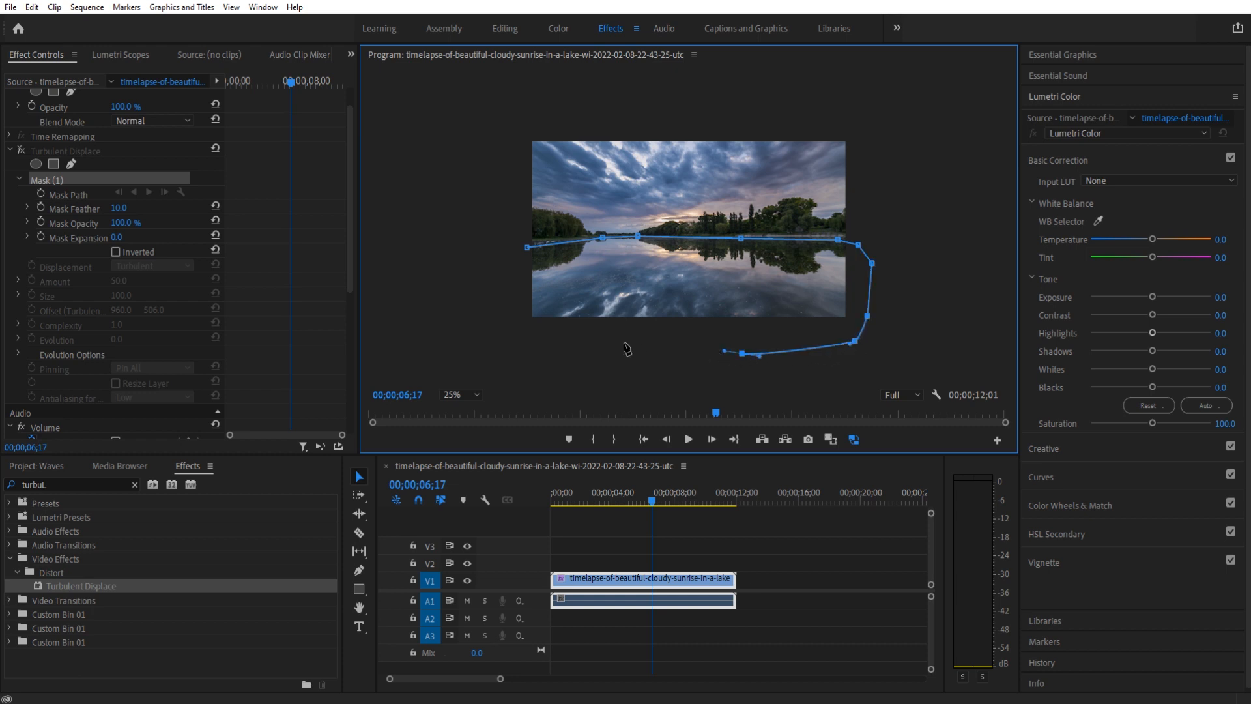
{"action": "left_click", "coordinate": [619, 343]}
{"action": "left_click_drag", "start_coordinate": [514, 333], "coordinate": [501, 333]}
{"action": "left_click", "coordinate": [497, 305]}
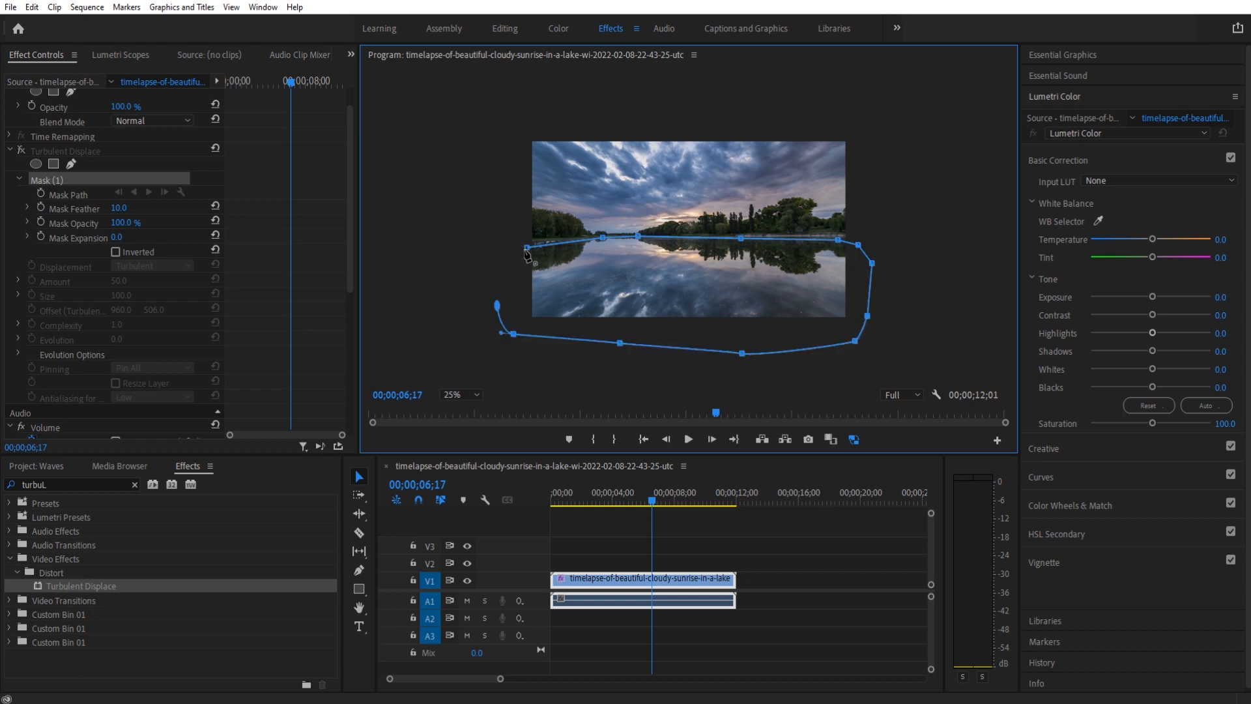
{"action": "left_click", "coordinate": [527, 248]}
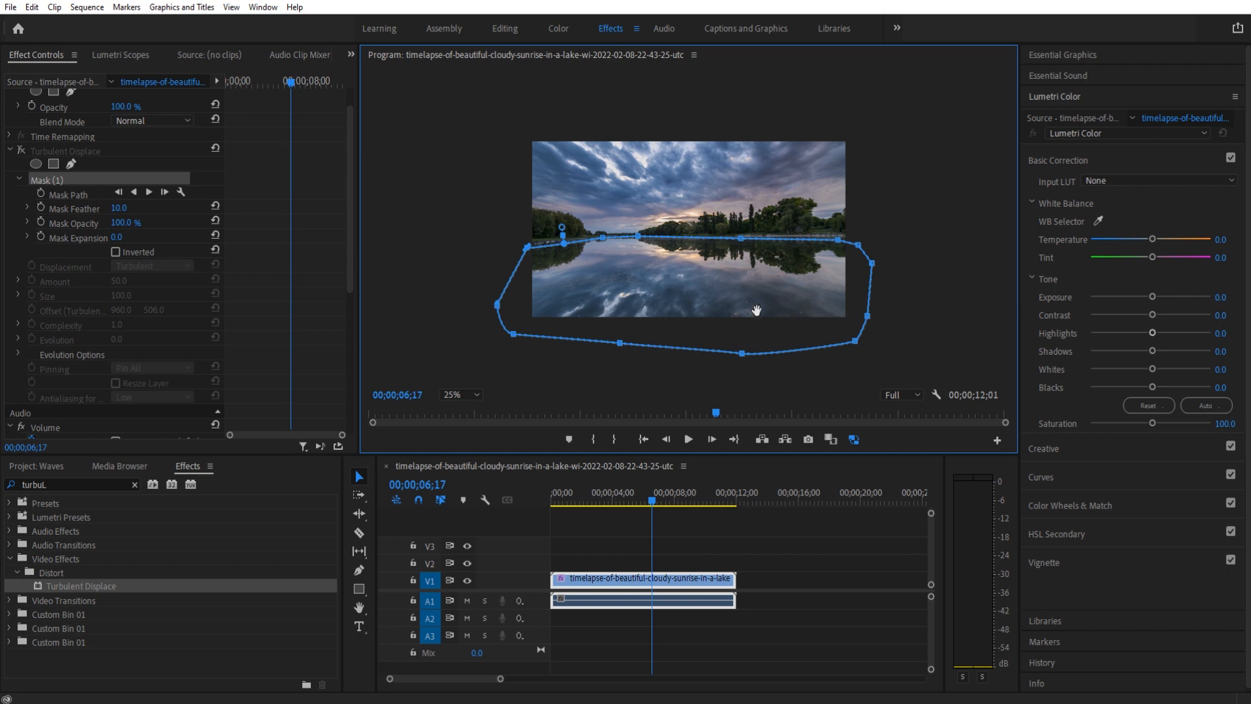
Step: Set the Mask Feather to 85, turn Turbulent Displace back on and fit the frame in the preview
{"action": "left_click_drag", "start_coordinate": [118, 208], "coordinate": [116, 208]}
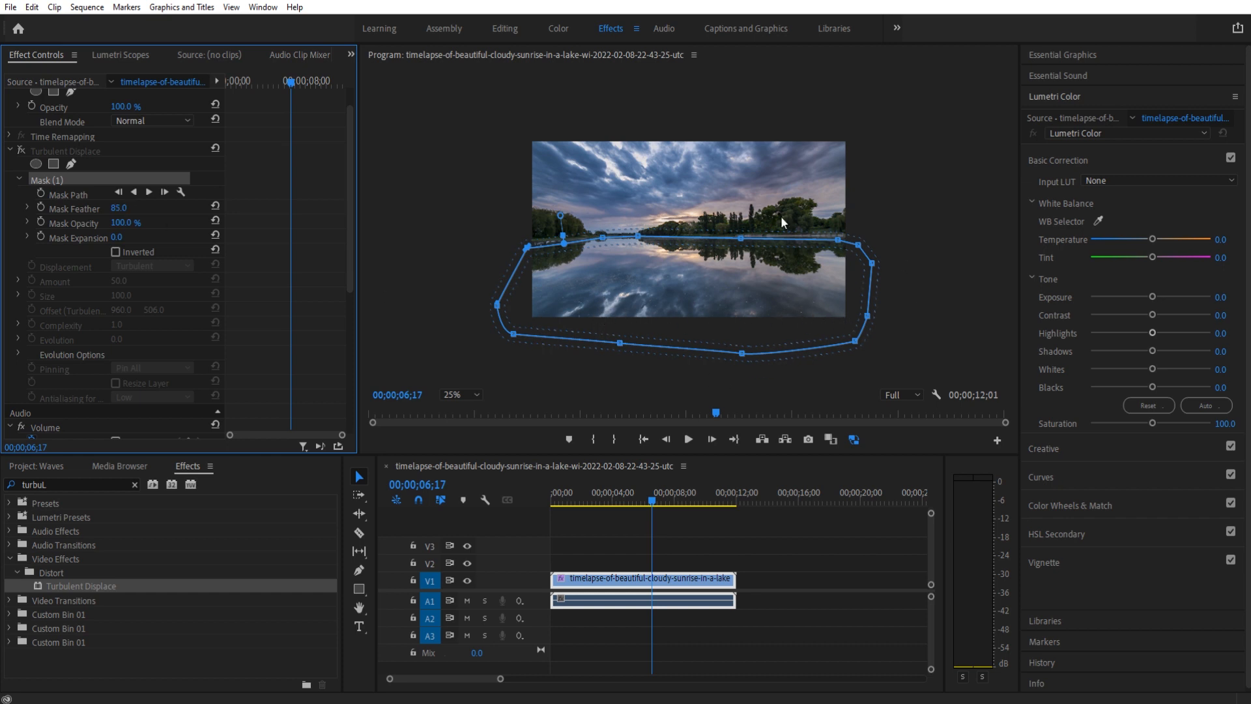
{"action": "left_click", "coordinate": [23, 149]}
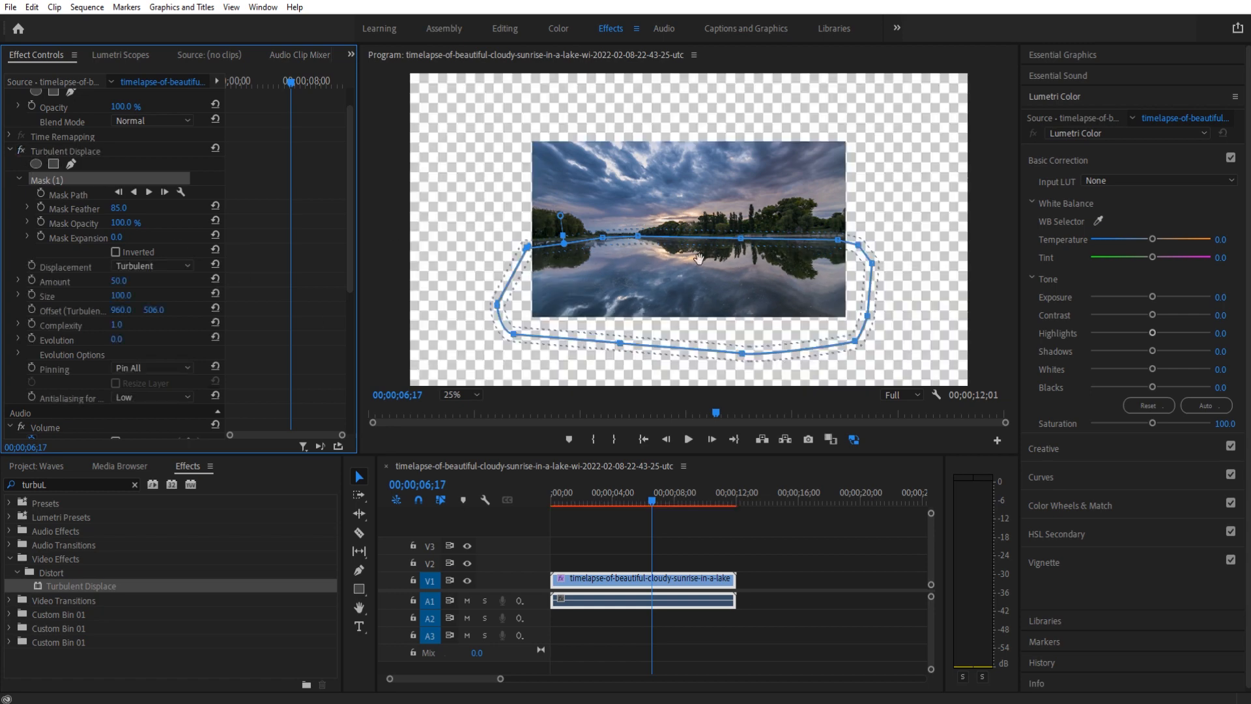
{"action": "left_click", "coordinate": [456, 395]}
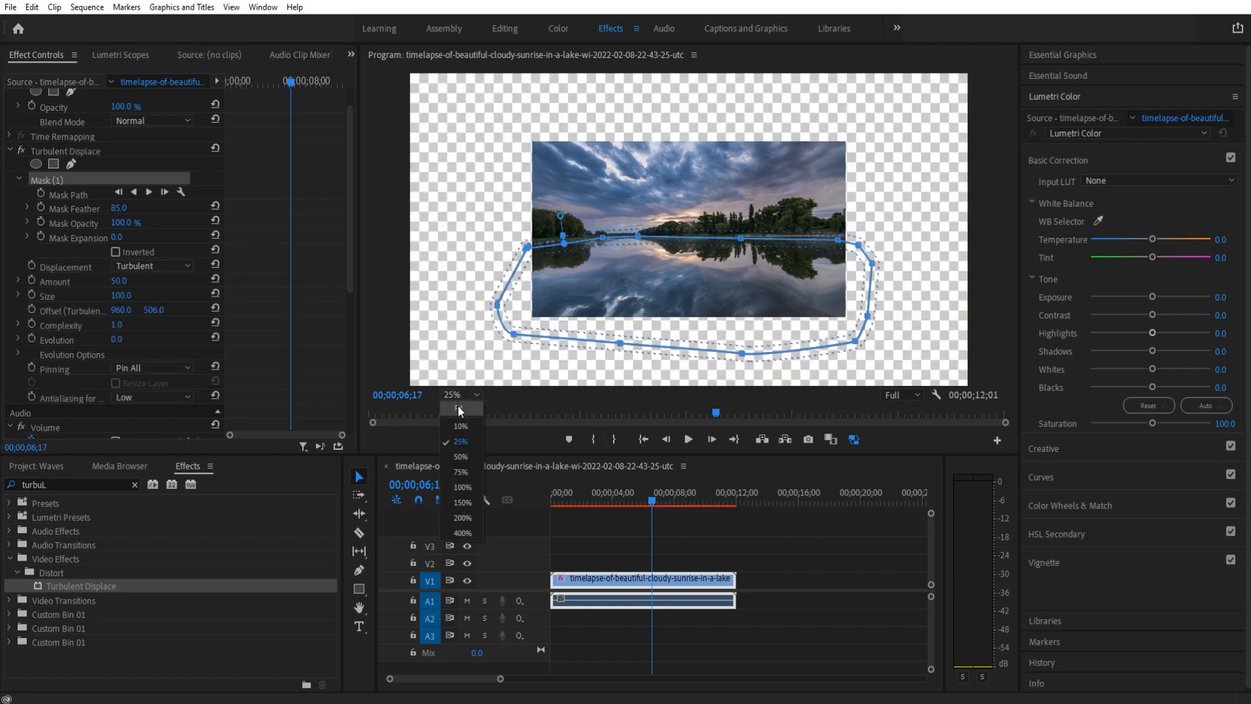
{"action": "left_click", "coordinate": [457, 410]}
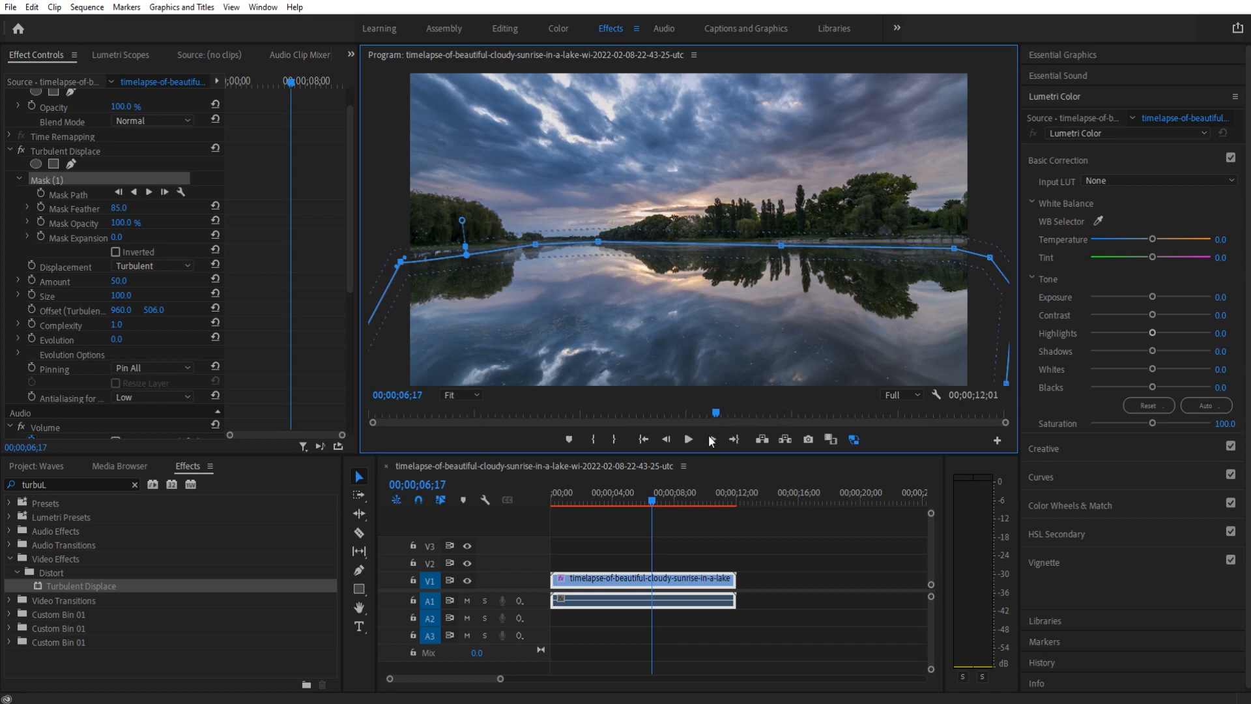
{"action": "left_click", "coordinate": [721, 531]}
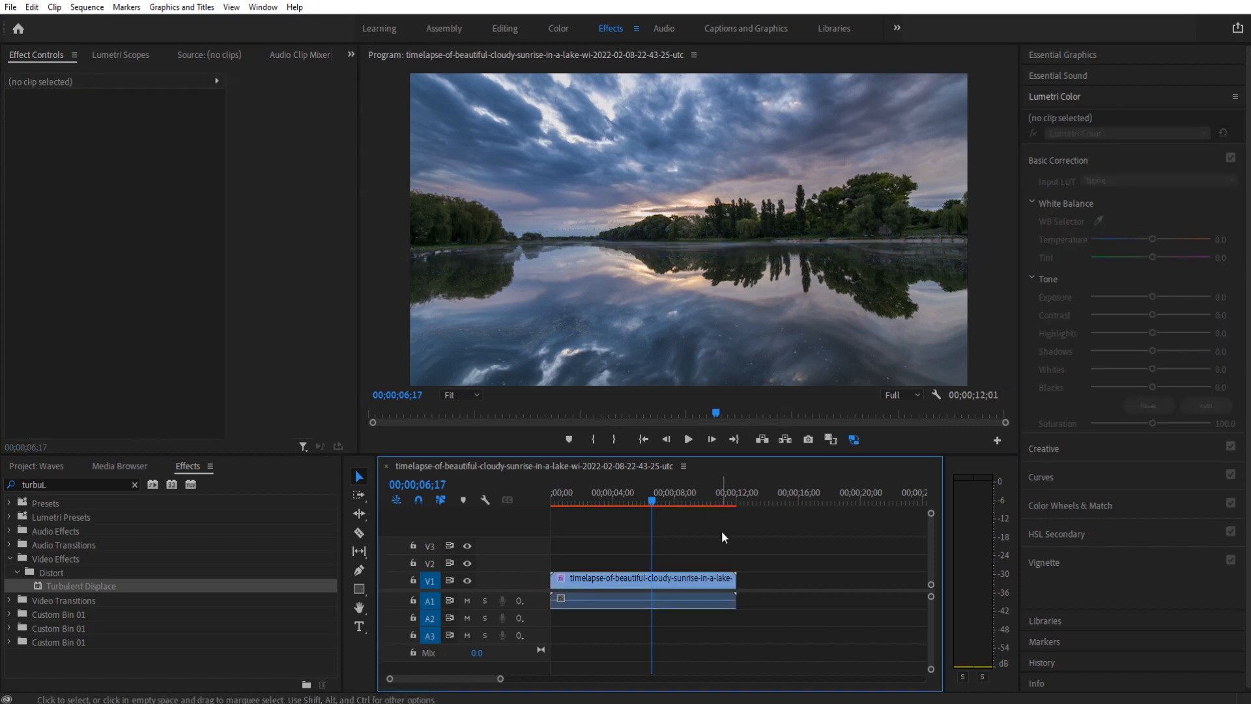
Step: Keyframe the Turbulent Displace Evolution from 0.0 at the clip's start to about 12x199 at its end
{"action": "left_click", "coordinate": [636, 583]}
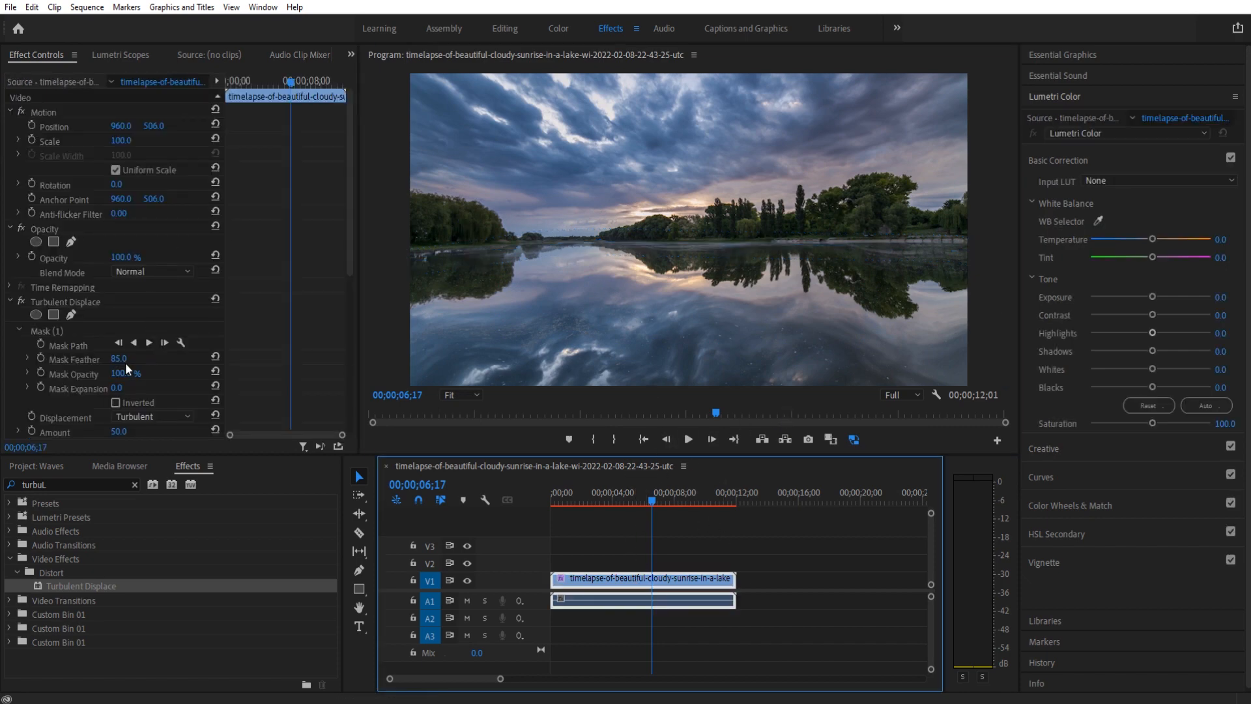
{"action": "scroll", "coordinate": [197, 334], "scroll_direction": "down", "scroll_amount": 1}
{"action": "left_click", "coordinate": [77, 288]}
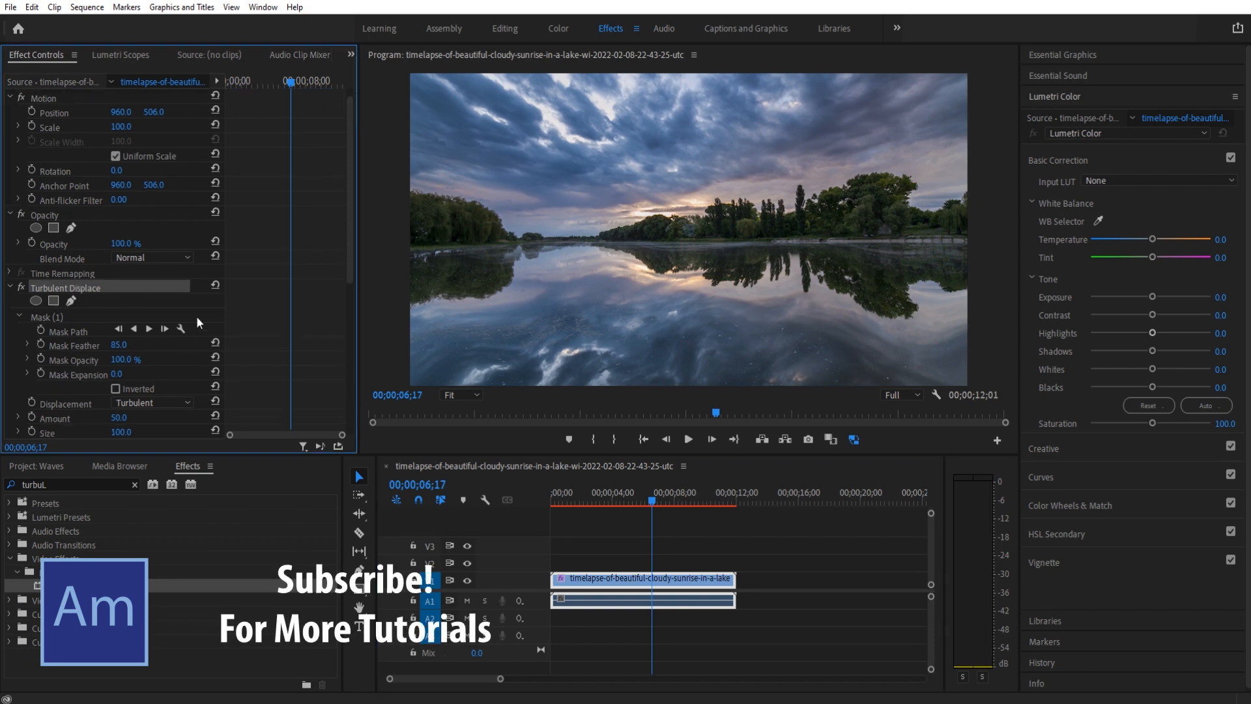
{"action": "scroll", "coordinate": [197, 315], "scroll_direction": "down", "scroll_amount": 4}
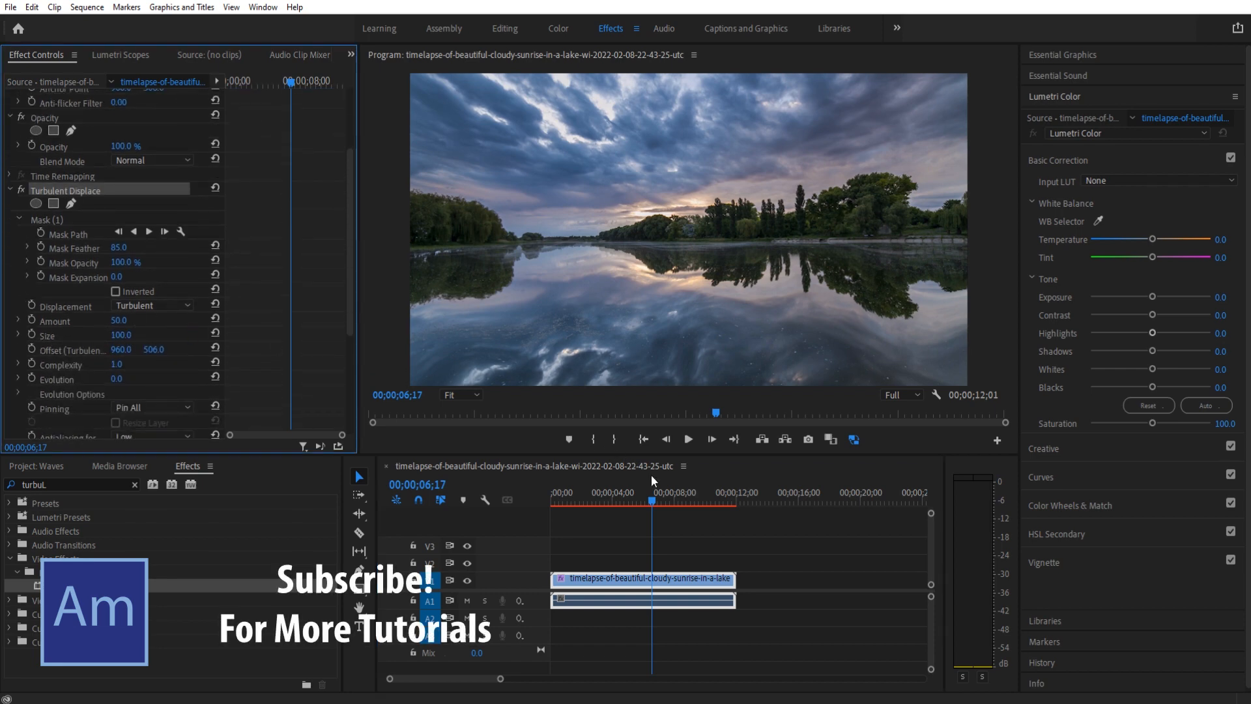
{"action": "left_click_drag", "start_coordinate": [620, 495], "coordinate": [565, 498]}
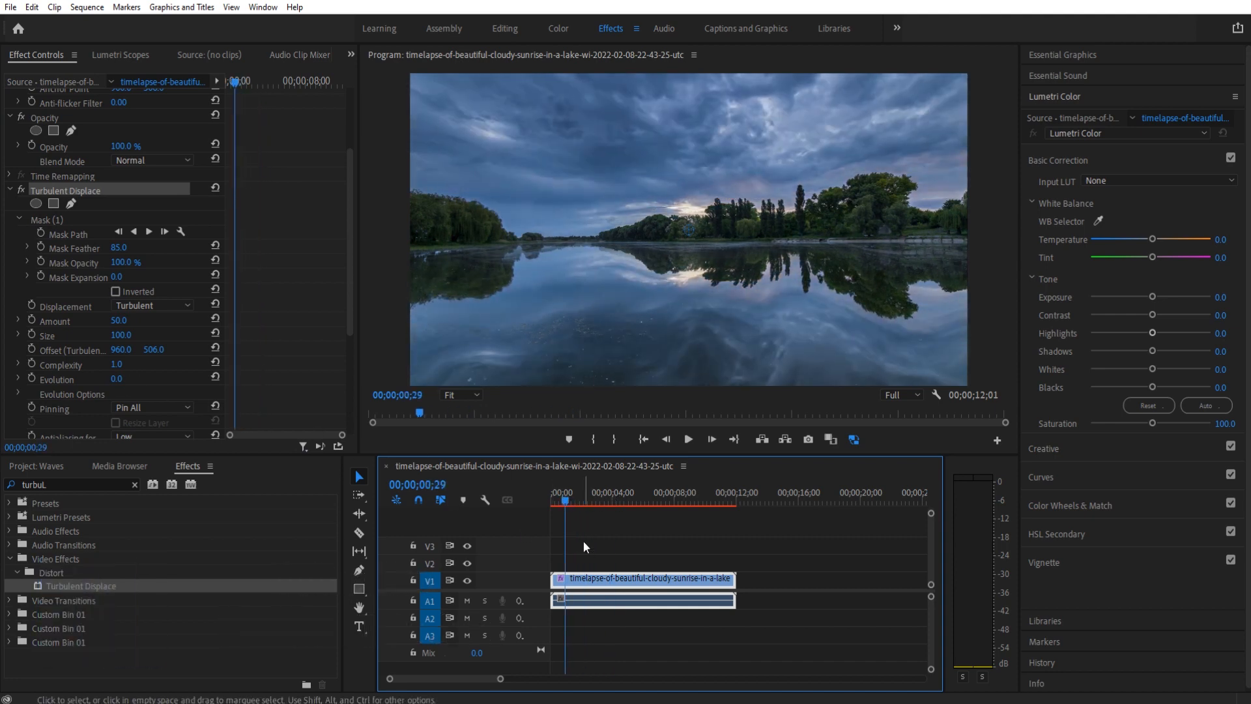
{"action": "key", "text": "Home"}
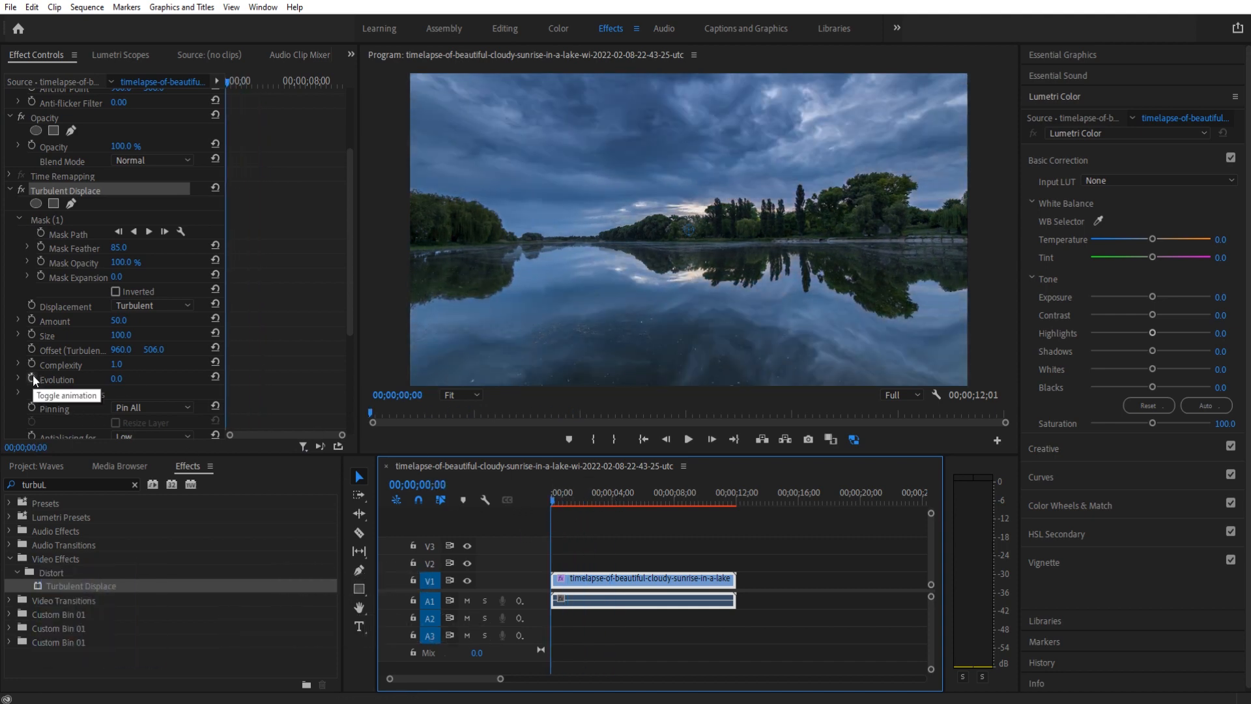
{"action": "left_click", "coordinate": [32, 376]}
{"action": "left_click_drag", "start_coordinate": [717, 502], "coordinate": [738, 502]}
{"action": "left_click_drag", "start_coordinate": [117, 378], "coordinate": [351, 379]}
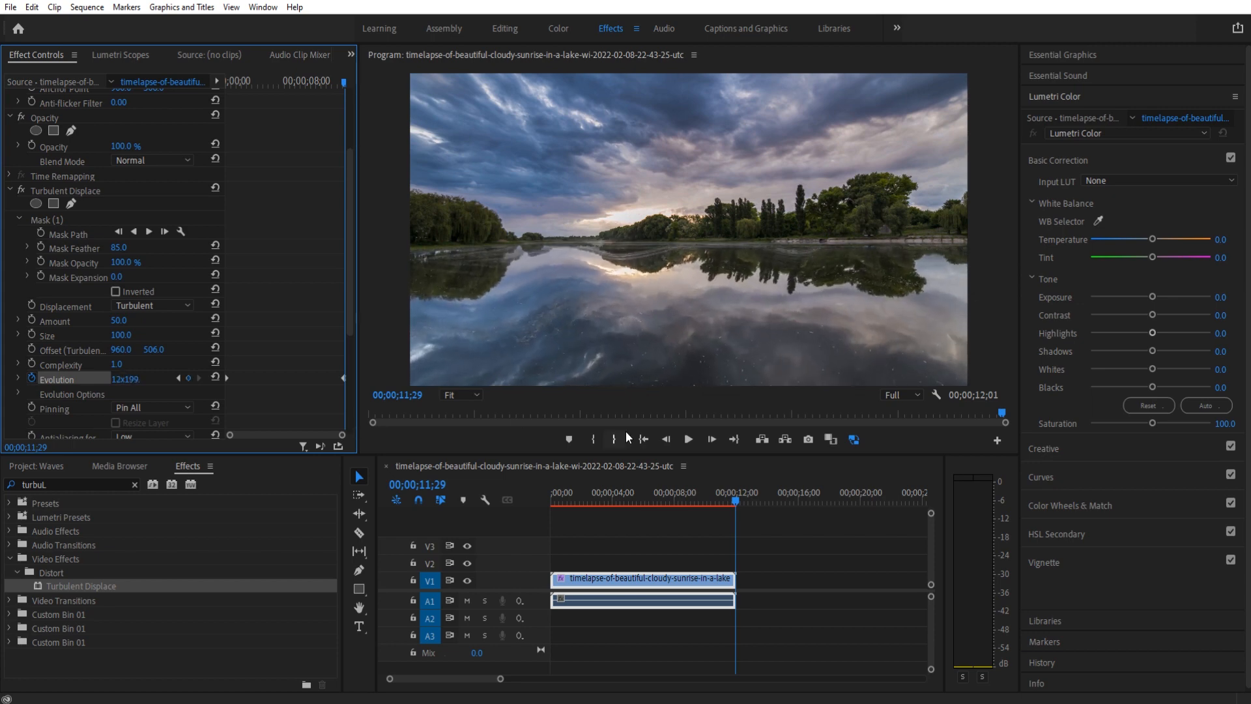
Step: Set the Turbulent Displace Size to 11 and Amount to 33
{"action": "left_click_drag", "start_coordinate": [628, 494], "coordinate": [577, 488]}
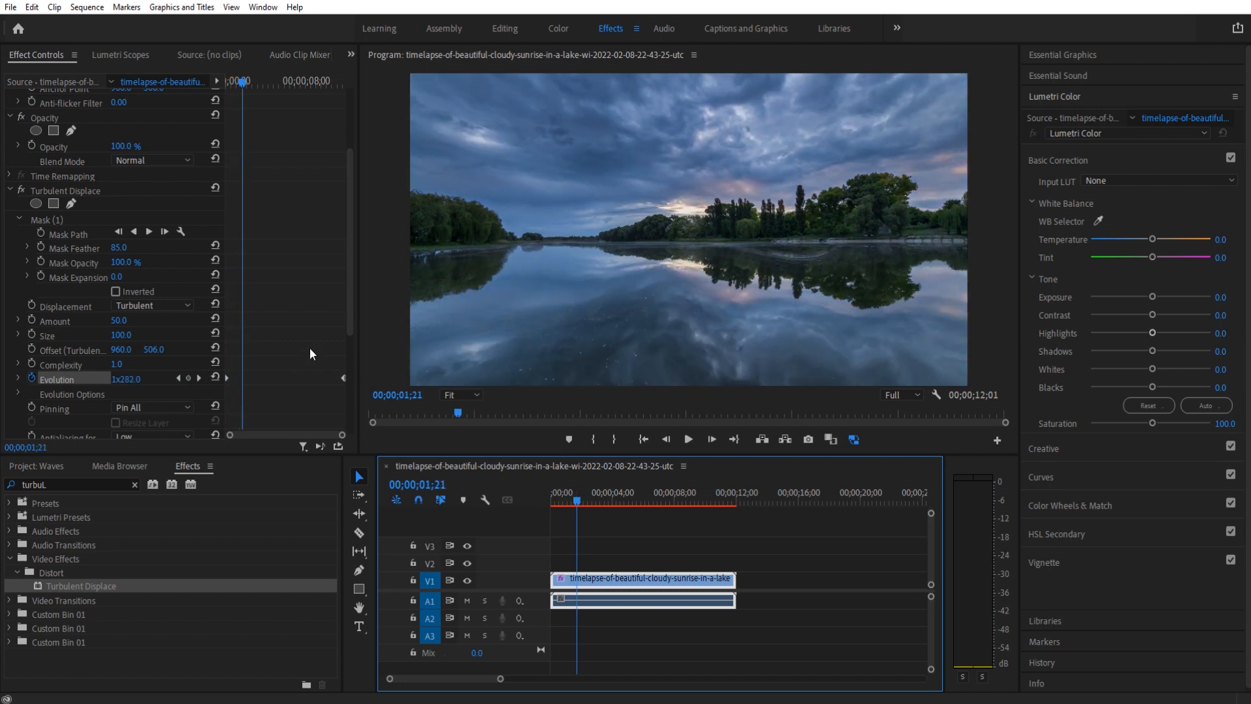
{"action": "left_click_drag", "start_coordinate": [124, 335], "coordinate": [66, 335]}
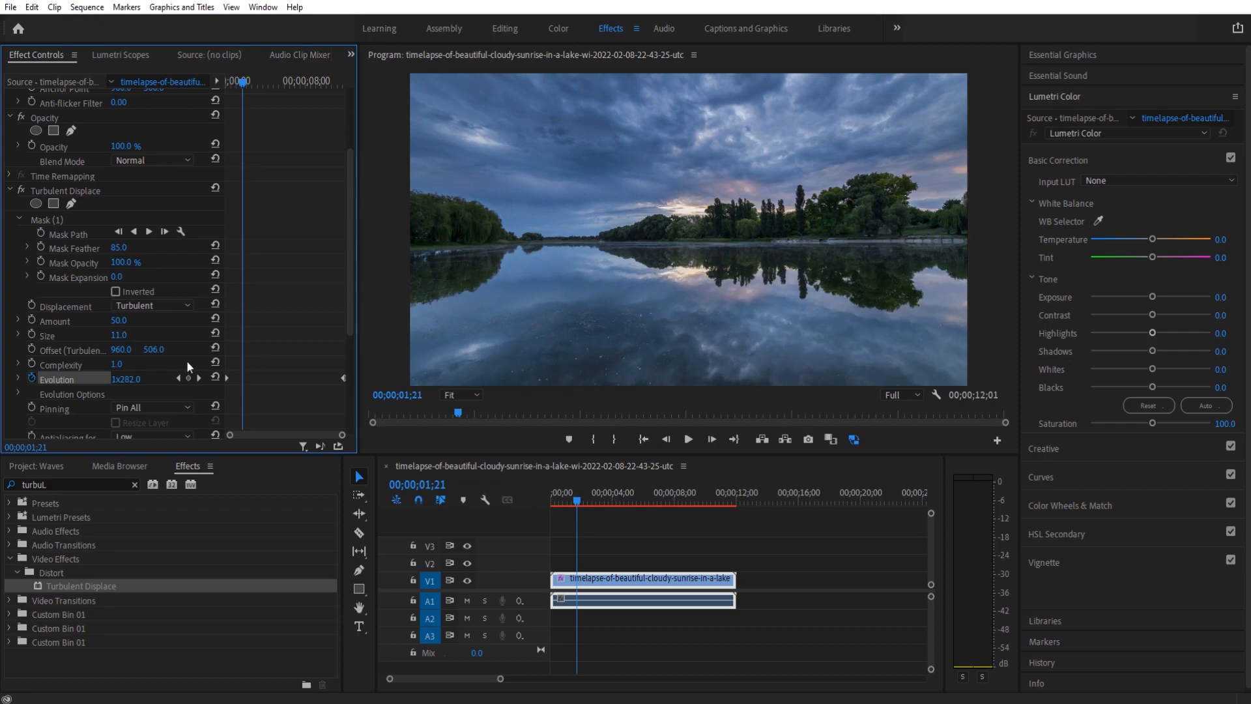
{"action": "key", "text": "space"}
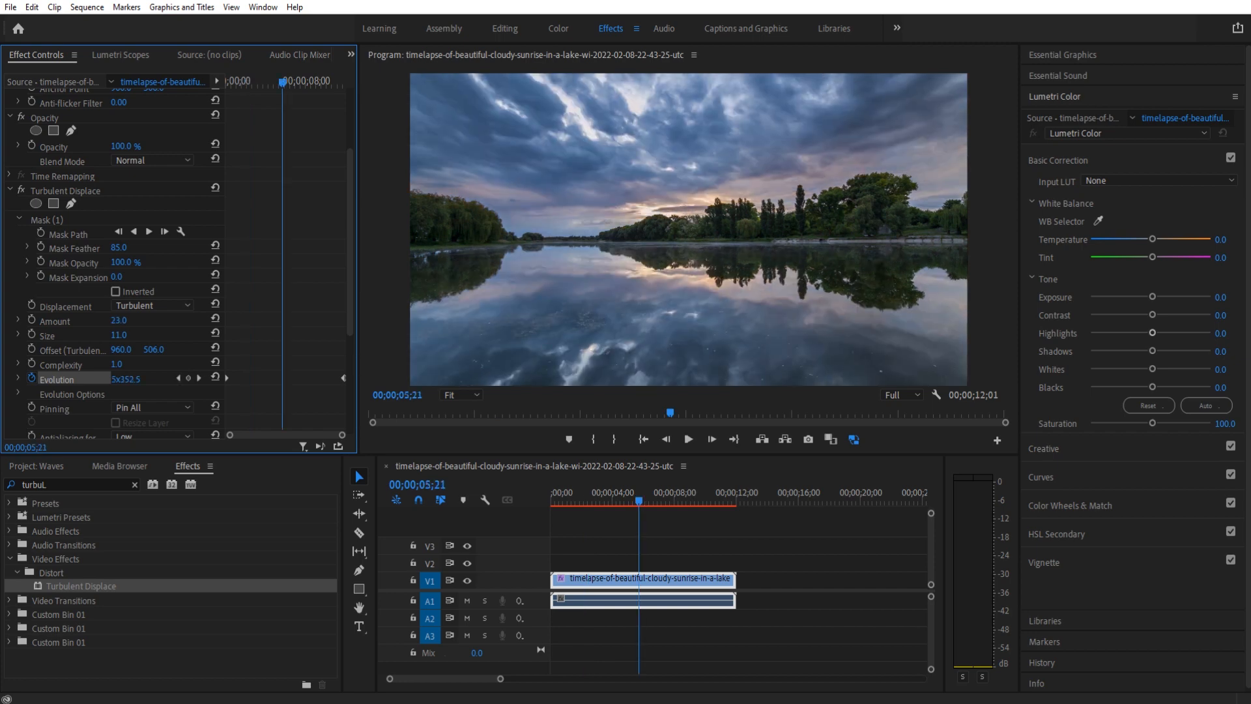
{"action": "left_click_drag", "start_coordinate": [119, 321], "coordinate": [121, 321]}
Step: Play the clip from the start, including in the enlarged preview, to examine the water's wave motion
{"action": "left_click_drag", "start_coordinate": [584, 492], "coordinate": [528, 489]}
{"action": "key", "text": "space"}
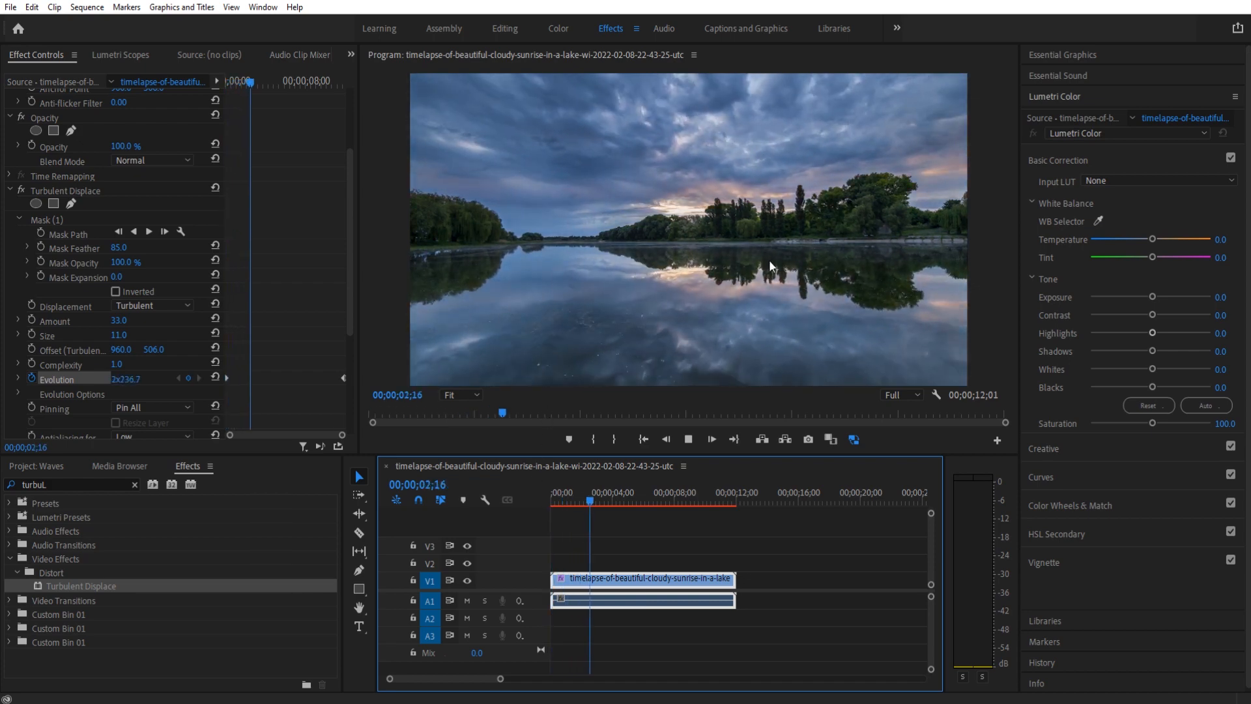
{"action": "key", "text": "space"}
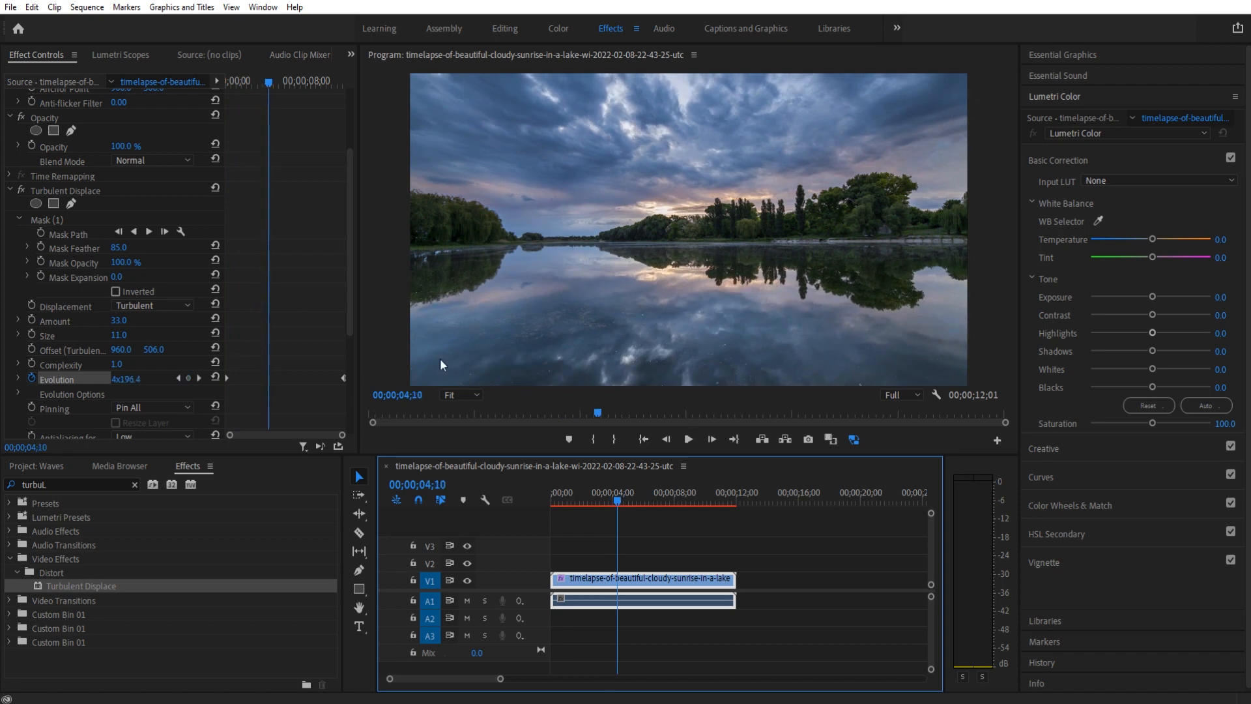
{"action": "left_click", "coordinate": [498, 339]}
{"action": "key", "text": "grave"}
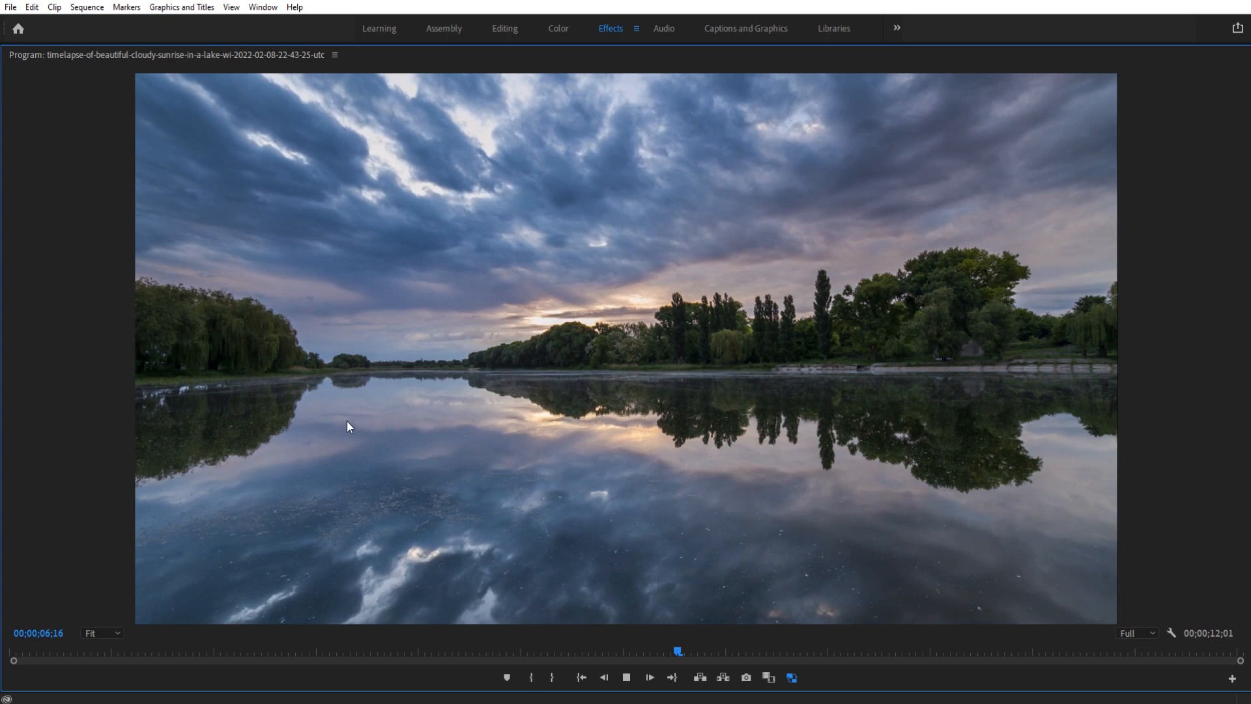
{"action": "key", "text": "space"}
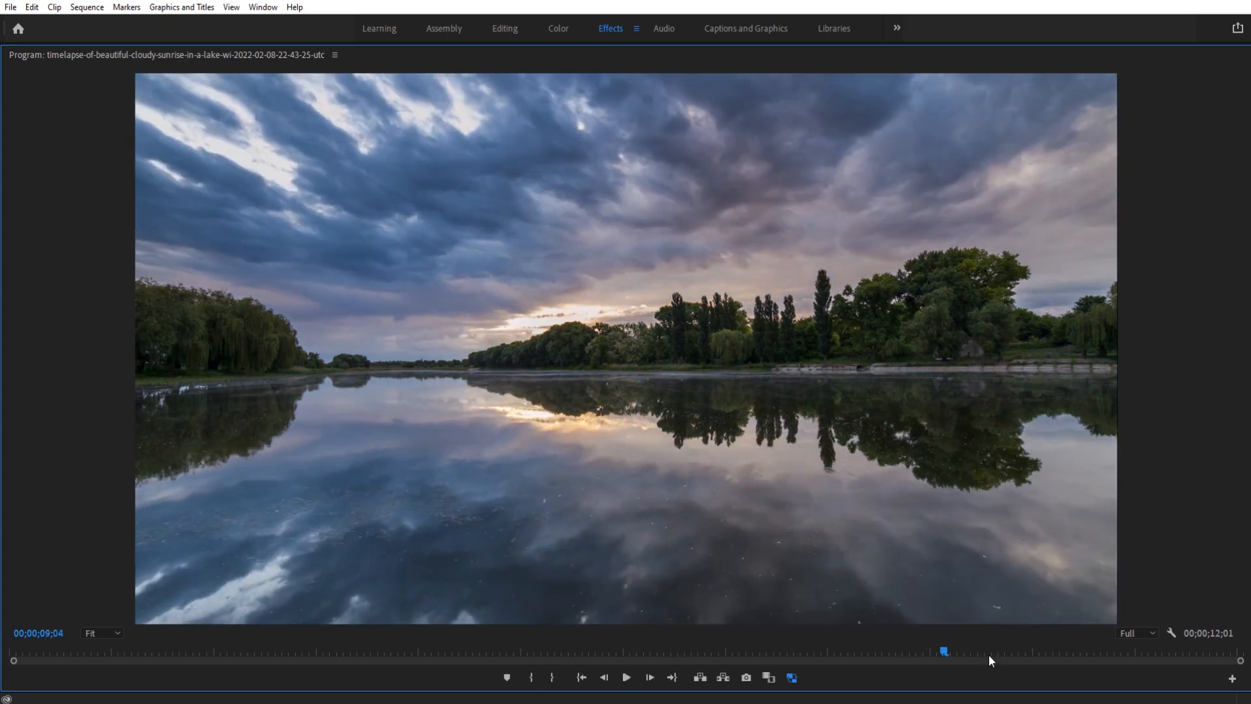
{"action": "left_click", "coordinate": [317, 654]}
{"action": "key", "text": "grave"}
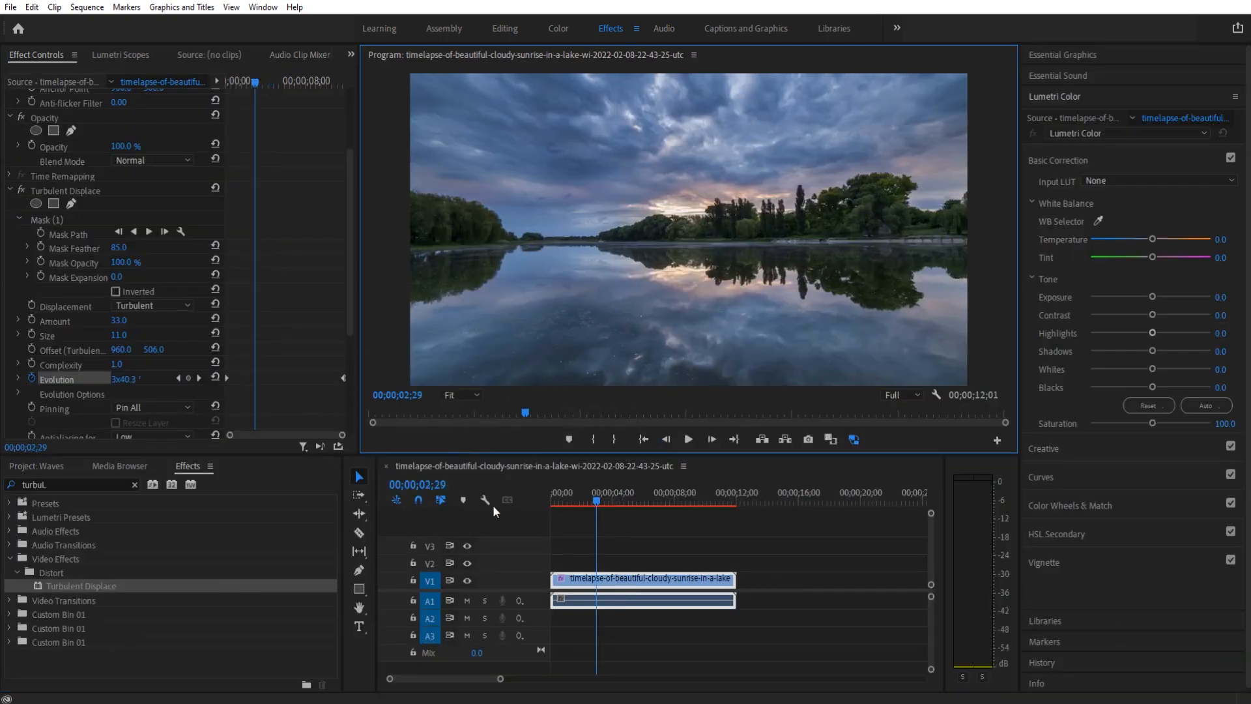
Step: Turn off Turbulent Displace and play the clip without it for comparison, returning to the start
{"action": "left_click", "coordinate": [22, 190]}
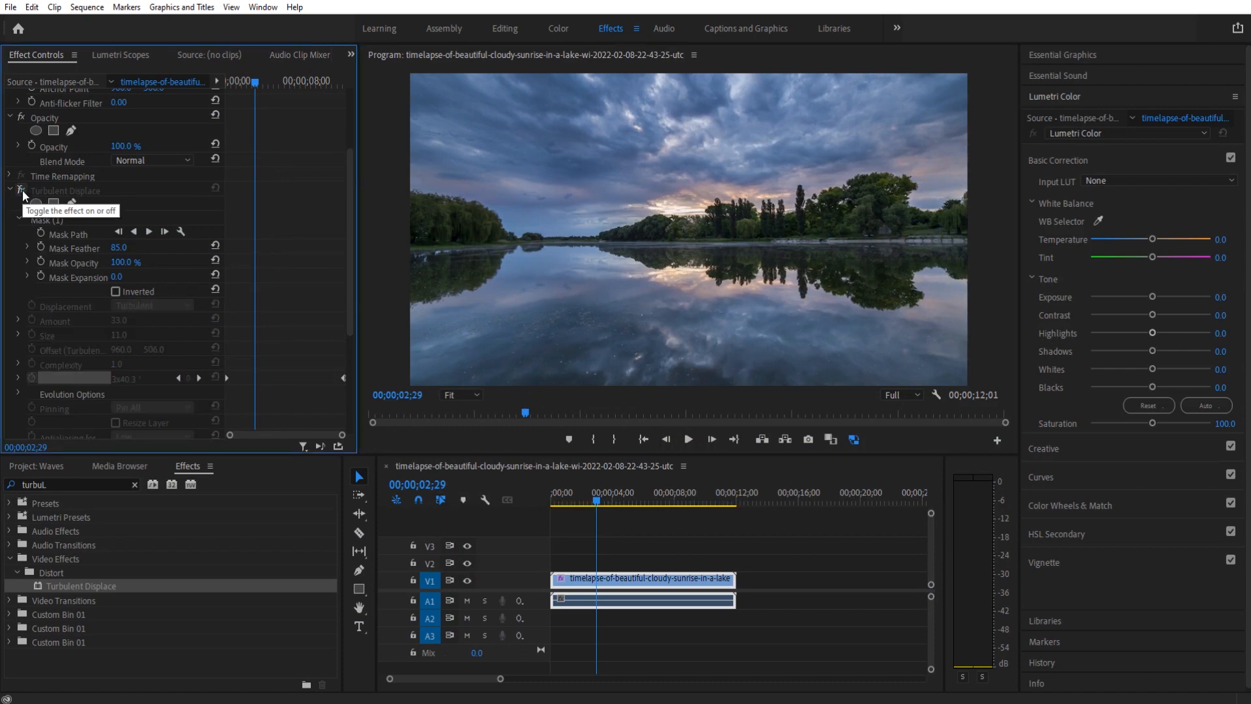
{"action": "key", "text": "space"}
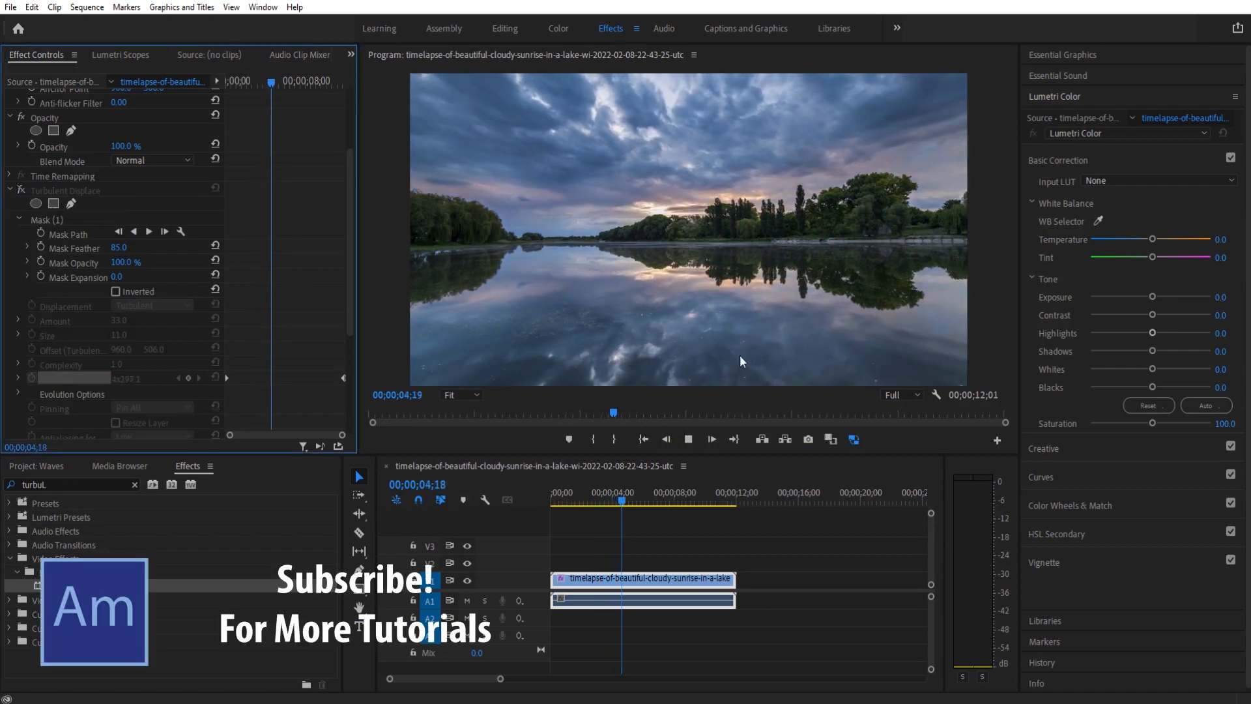
{"action": "left_click_drag", "start_coordinate": [605, 493], "coordinate": [534, 492]}
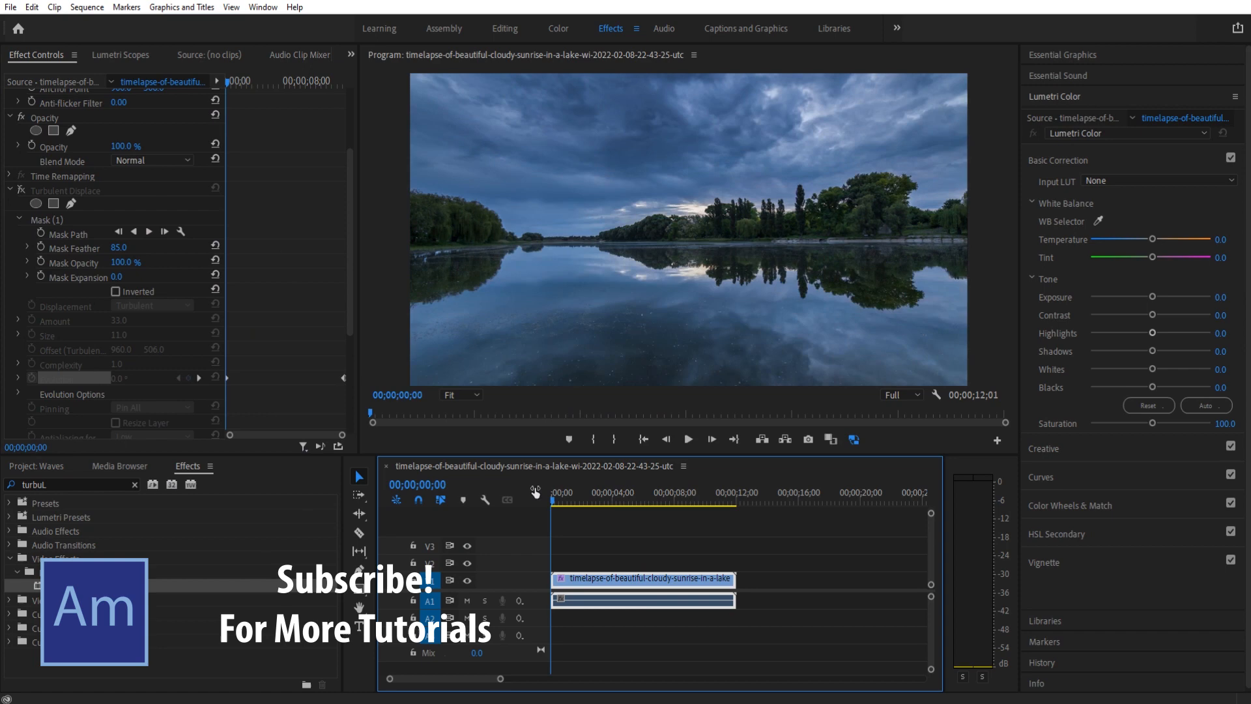
Step: Turn Turbulent Displace back on and play the clip to examine the animated water
{"action": "left_click", "coordinate": [22, 190]}
{"action": "key", "text": "space"}
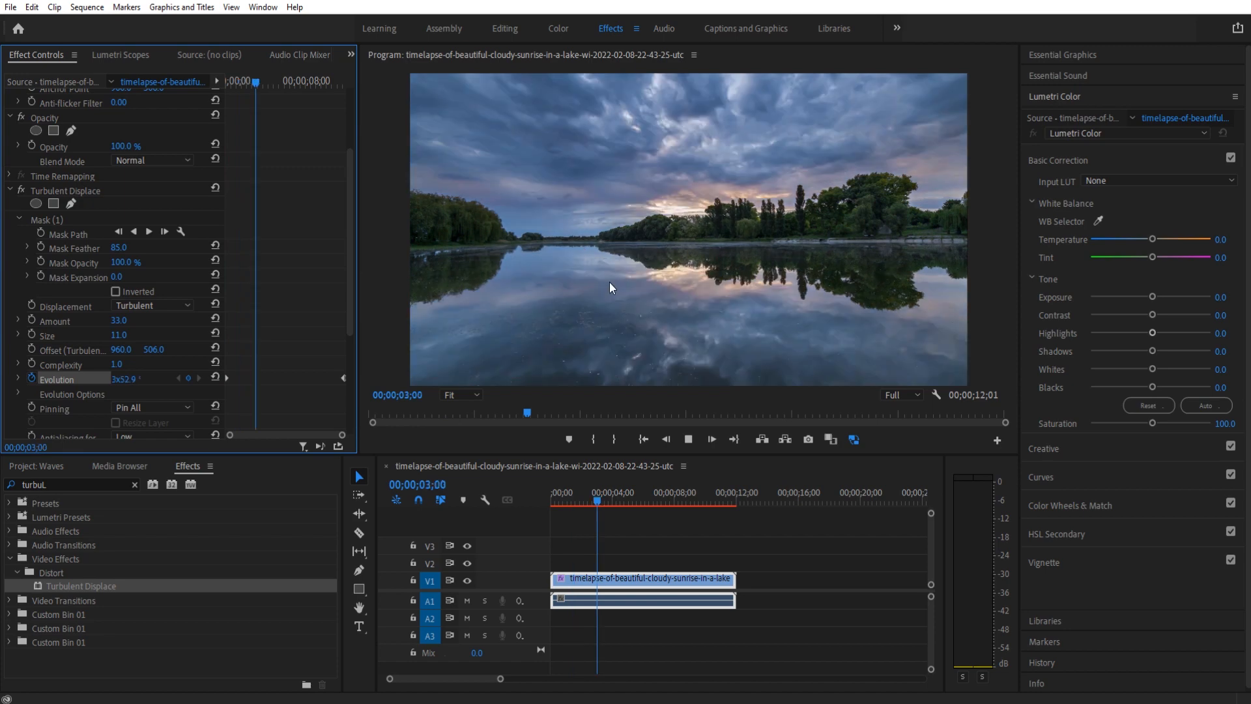
{"action": "key", "text": "space"}
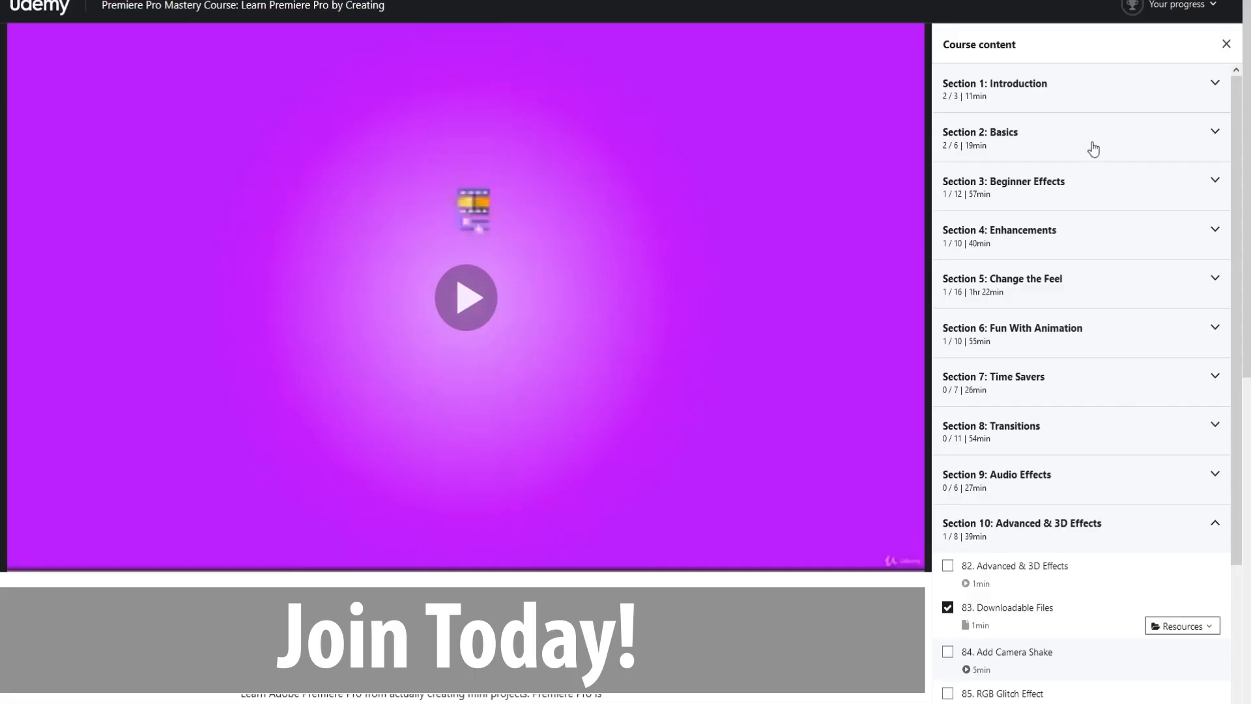
Step: Switch to the Udemy Premiere Pro Mastery Course page and examine the lessons listed in its sections, from Introduction through Advanced & 3D Effects
{"action": "left_click", "coordinate": [1097, 98]}
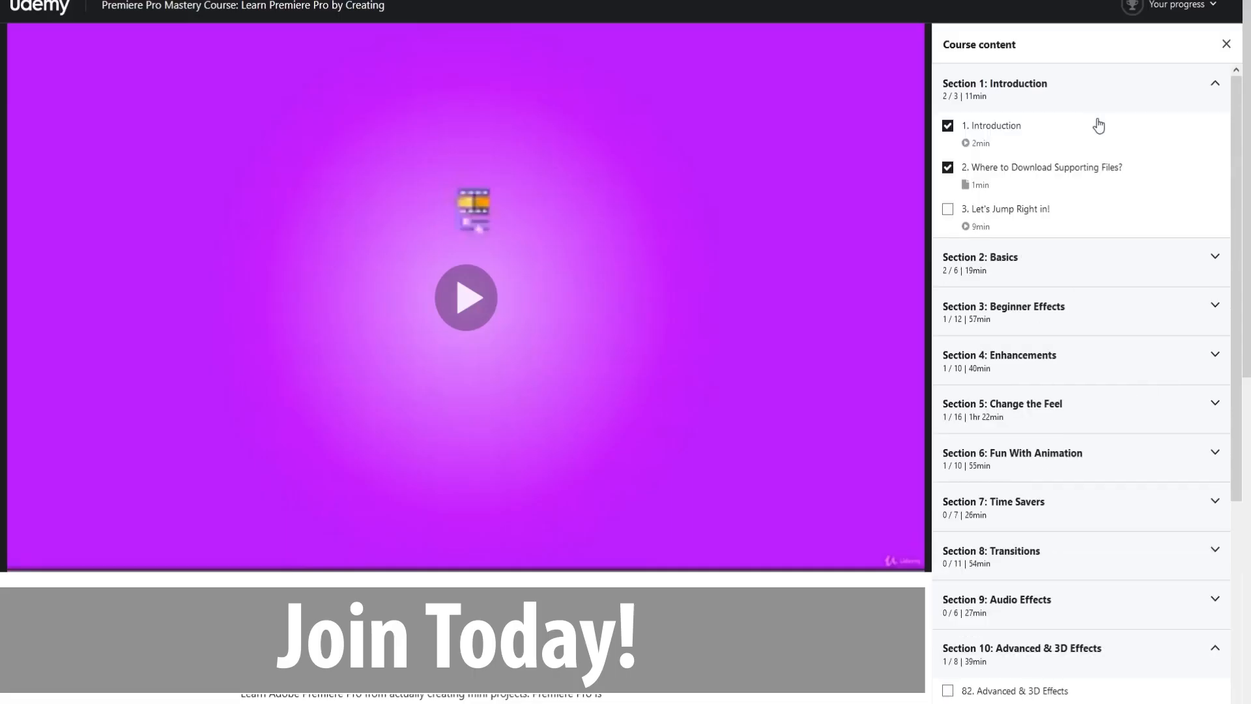
{"action": "left_click", "coordinate": [1105, 326]}
{"action": "scroll", "coordinate": [1105, 391], "scroll_direction": "down", "scroll_amount": 5}
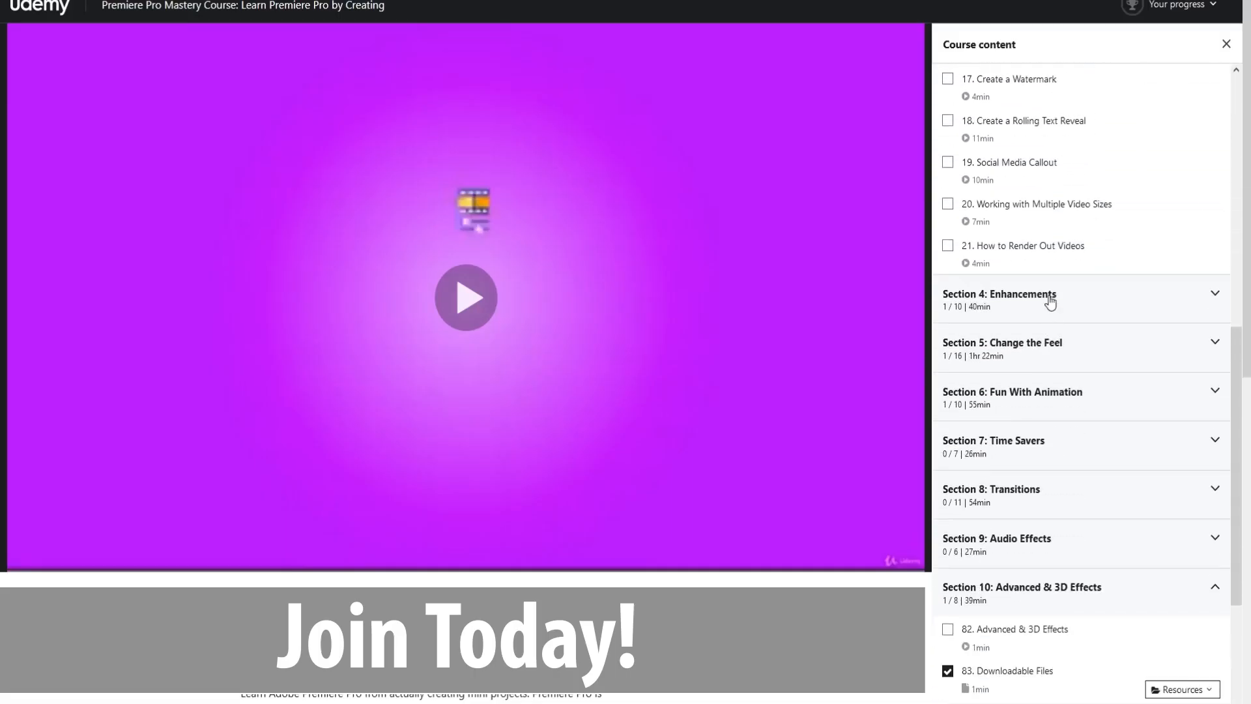
{"action": "left_click", "coordinate": [1049, 301]}
{"action": "scroll", "coordinate": [1055, 352], "scroll_direction": "down", "scroll_amount": 10}
{"action": "left_click", "coordinate": [1056, 353]}
{"action": "scroll", "coordinate": [1056, 365], "scroll_direction": "down", "scroll_amount": 4}
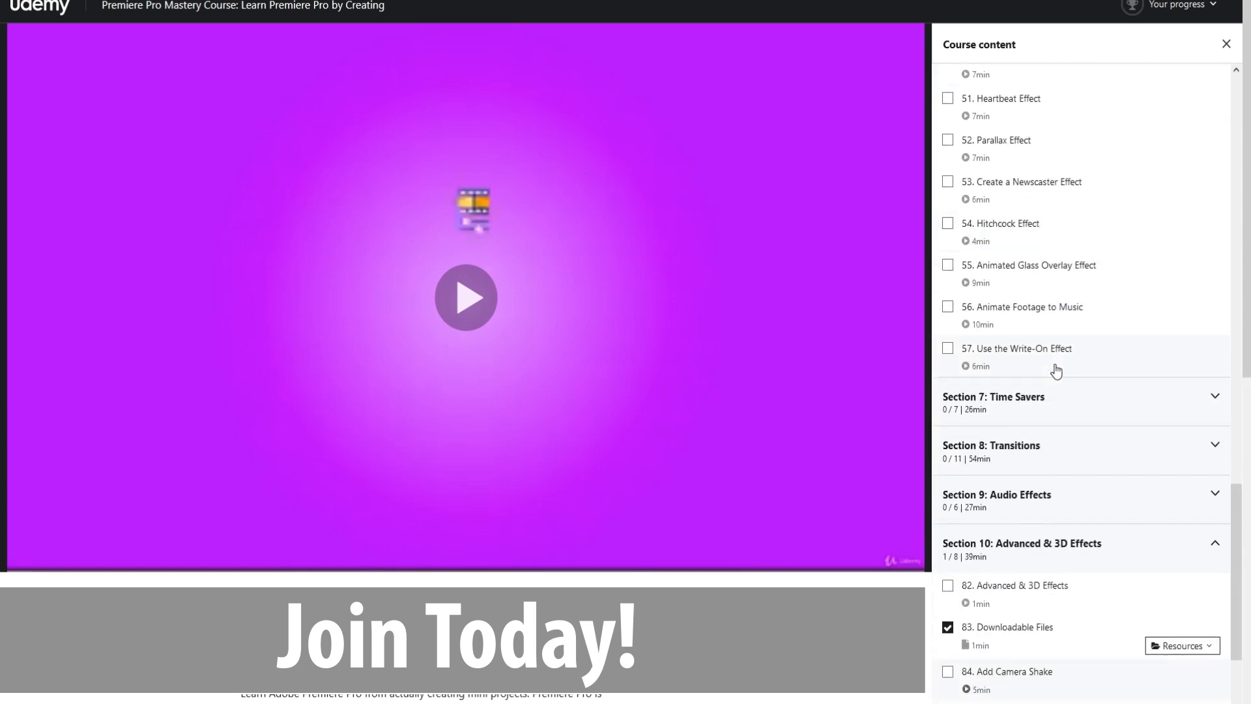
{"action": "scroll", "coordinate": [1056, 370], "scroll_direction": "down", "scroll_amount": 5}
{"action": "left_click", "coordinate": [983, 245]}
{"action": "scroll", "coordinate": [1066, 299], "scroll_direction": "down", "scroll_amount": 6}
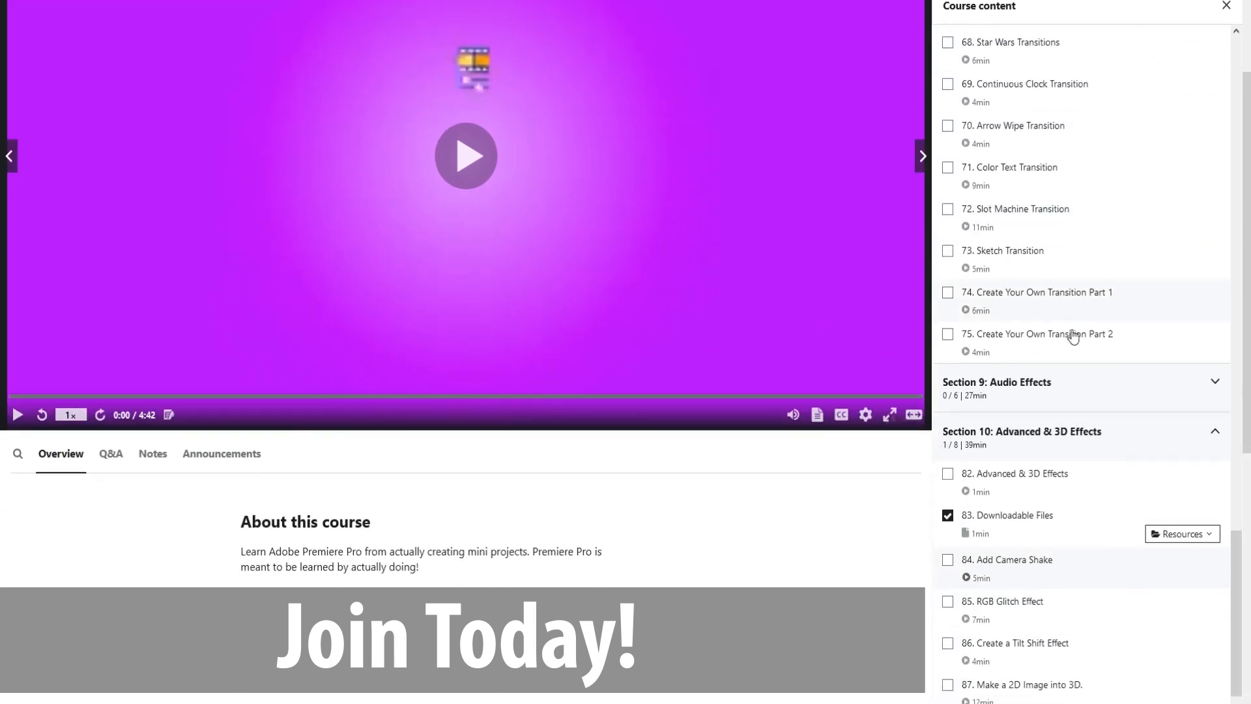
{"action": "left_click", "coordinate": [996, 382]}
{"action": "scroll", "coordinate": [1016, 378], "scroll_direction": "down", "scroll_amount": 5}
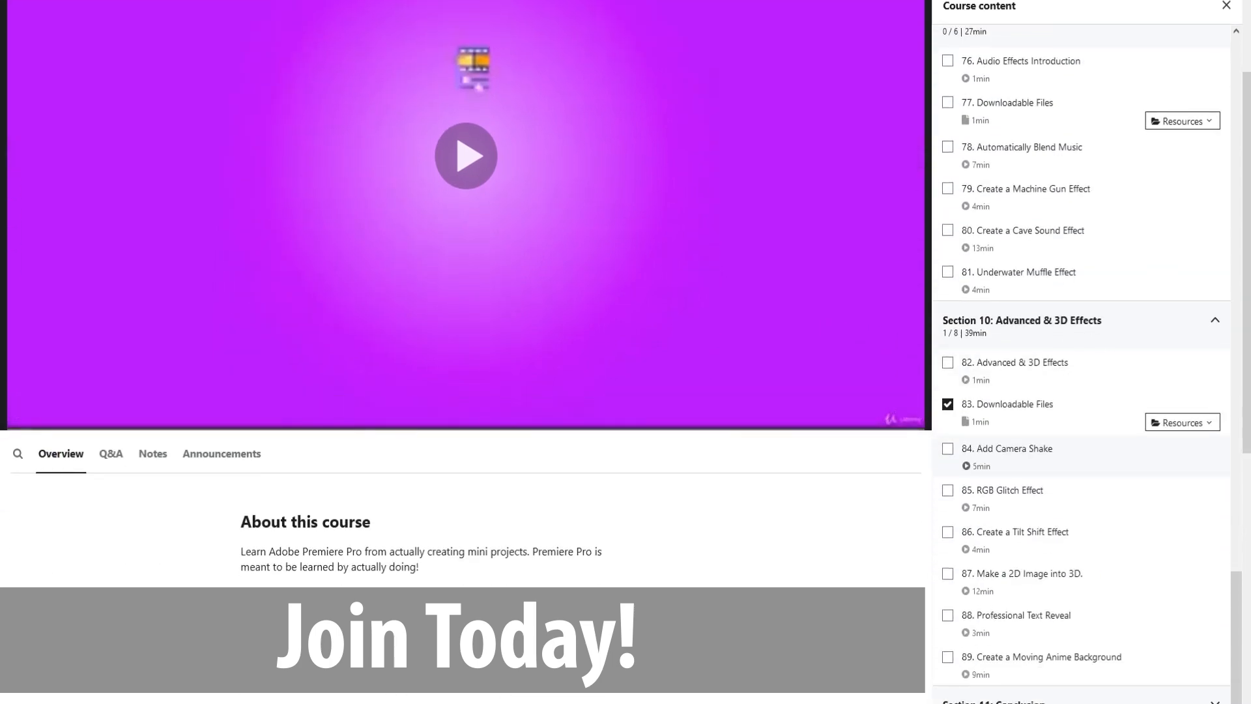